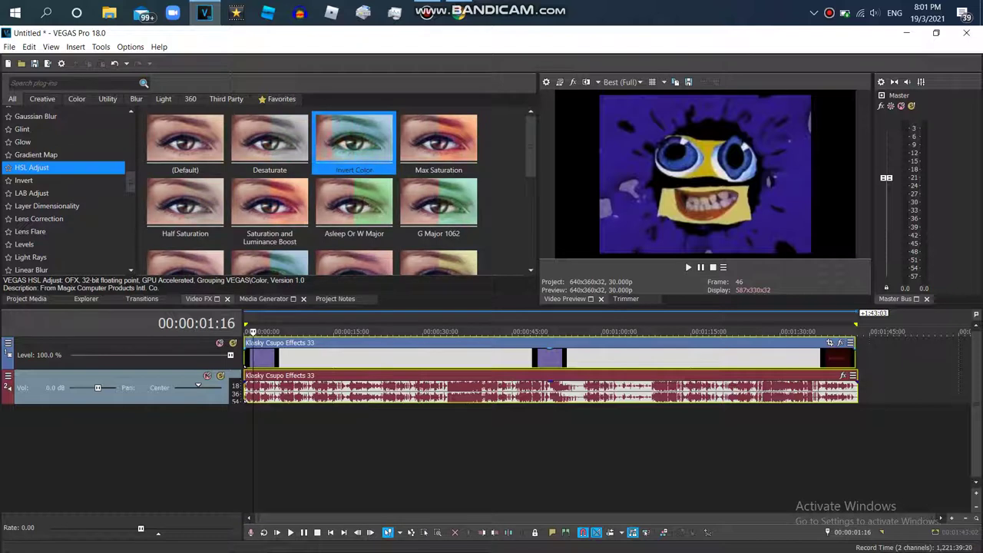
- Apply the HSL Adjust Invert Color and LAB Adjust Invert Luminosity presets to the Klasky Csupo Effects 33 video event
left_click_drag(355, 142, 407, 357)
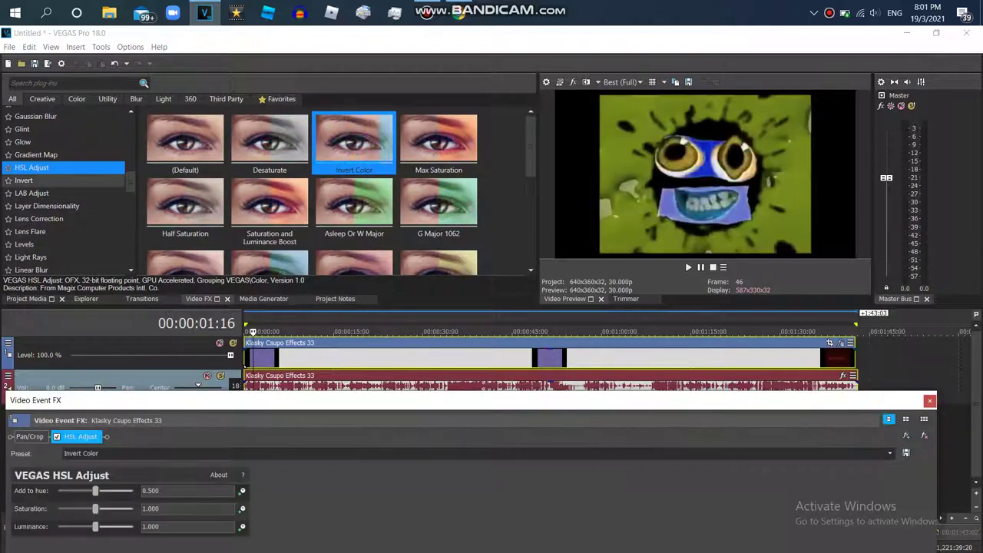
left_click(24, 180)
left_click(190, 99)
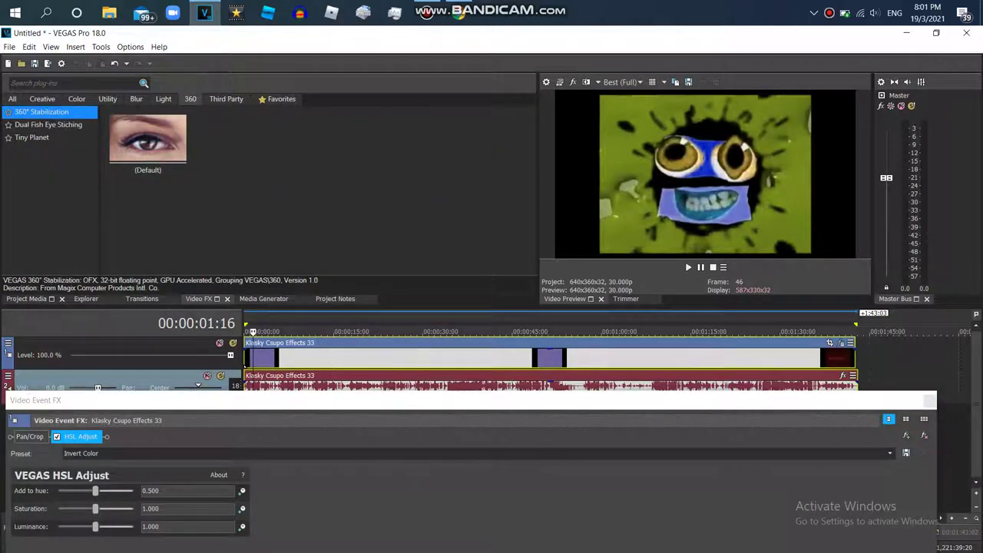
left_click(12, 98)
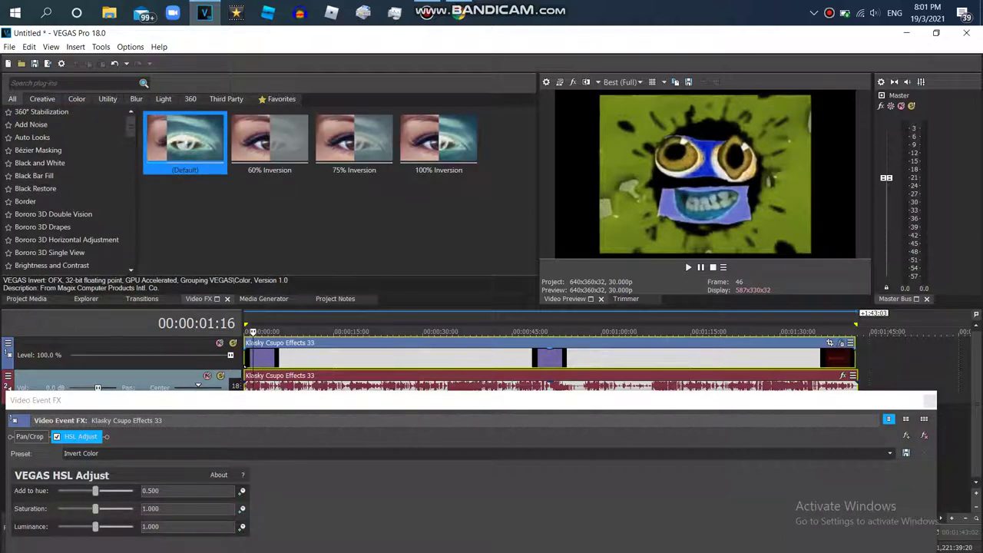
scroll(68, 192, "down", 8)
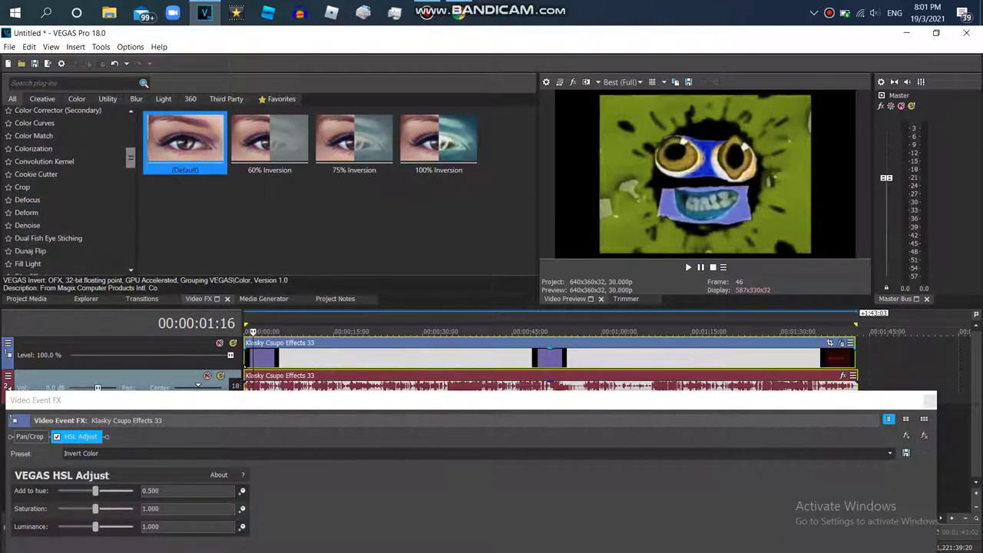
scroll(67, 192, "up", 3)
left_click(31, 151)
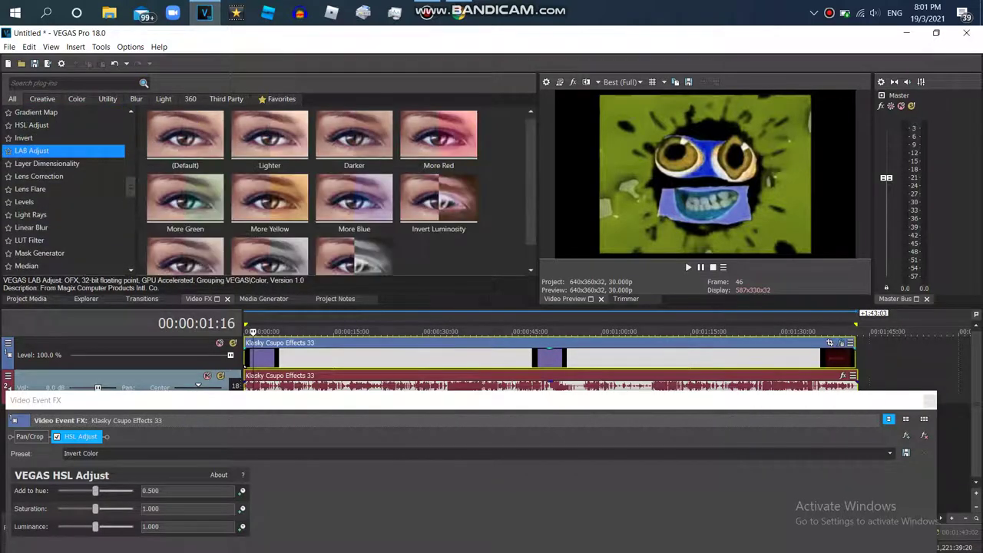
double_click(439, 201)
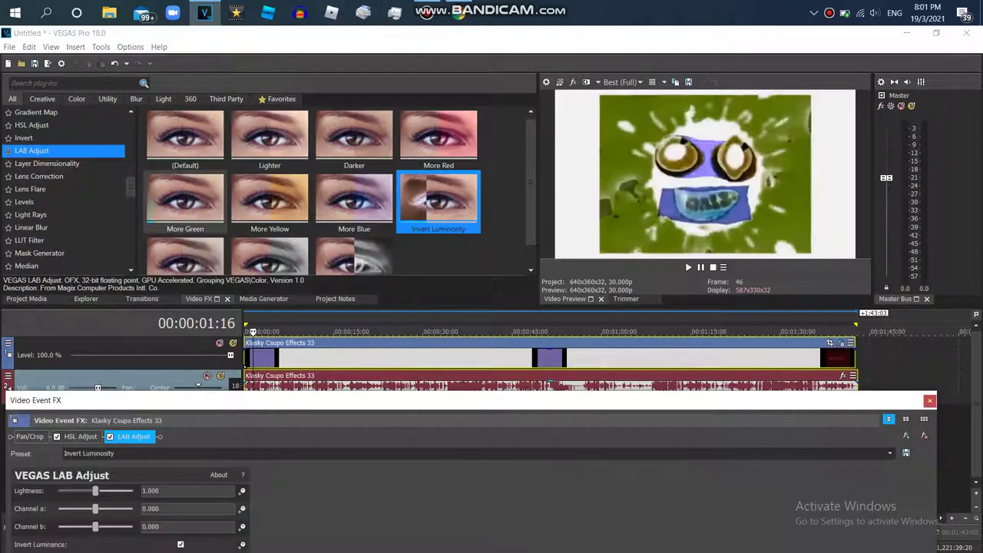
- Add the Pinch/Punch effect with the Blind preset to the event's chain and move the Video Event FX window higher
scroll(68, 192, "down", 8)
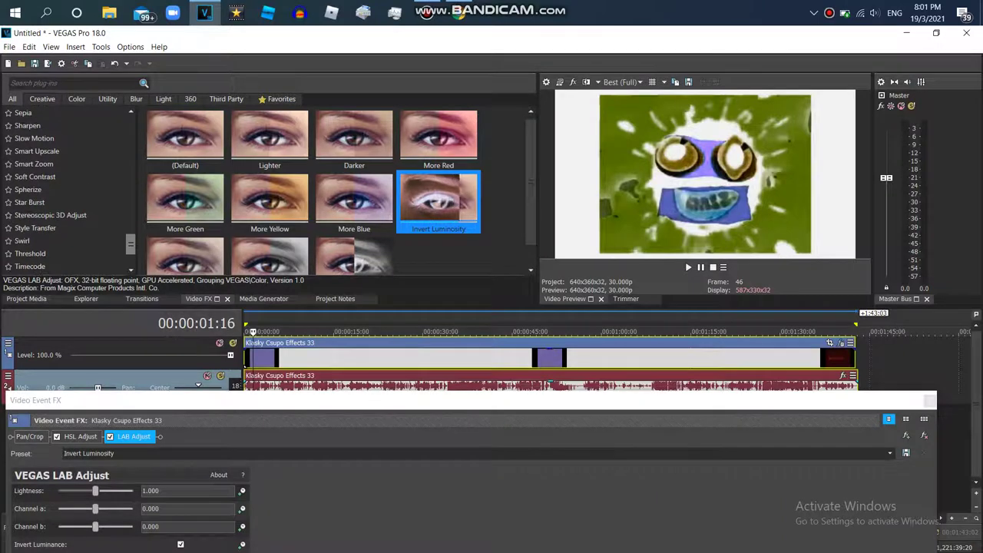
scroll(25, 159, "up", 5)
scroll(25, 158, "up", 1)
left_click(34, 192)
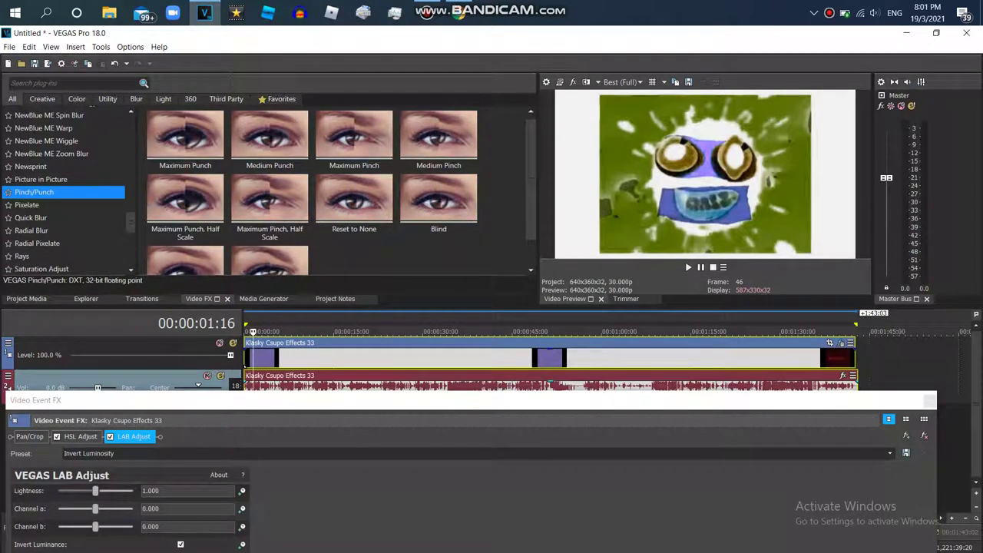
scroll(345, 192, "down", 1)
double_click(438, 175)
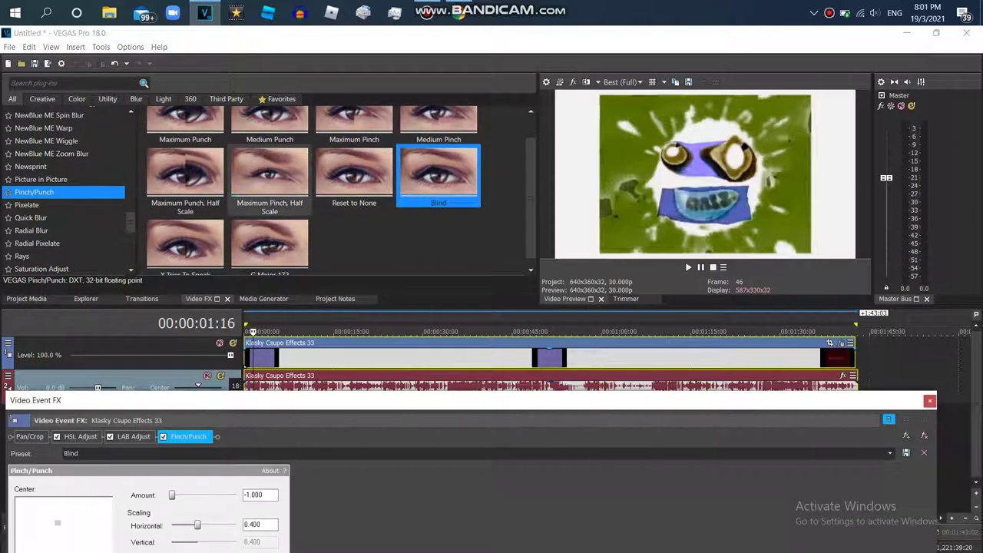
left_click_drag(153, 400, 174, 349)
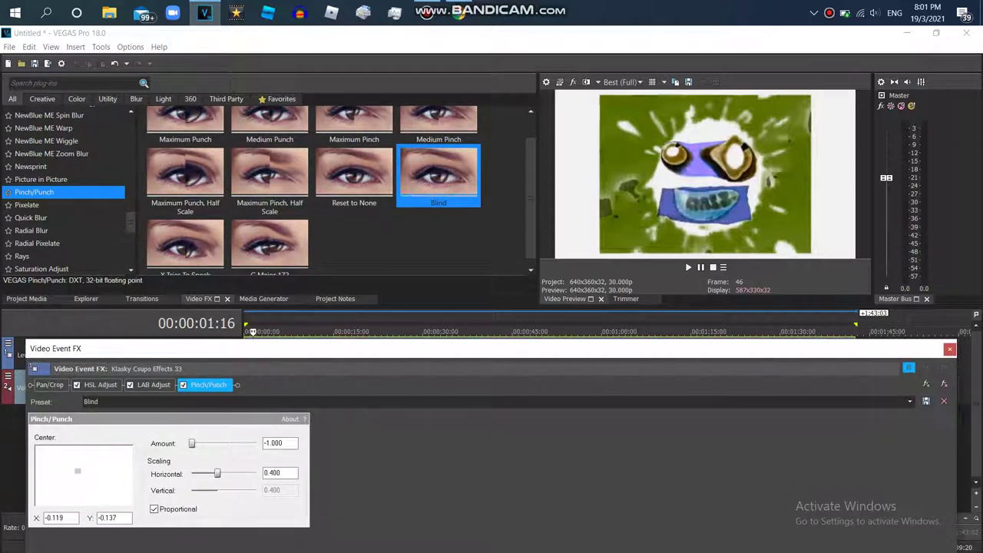
- Add the Mirror effect with the Reflect Left preset after Pinch/Punch in the video event's effect chain
left_click(130, 223)
scroll(131, 222, "up", 5)
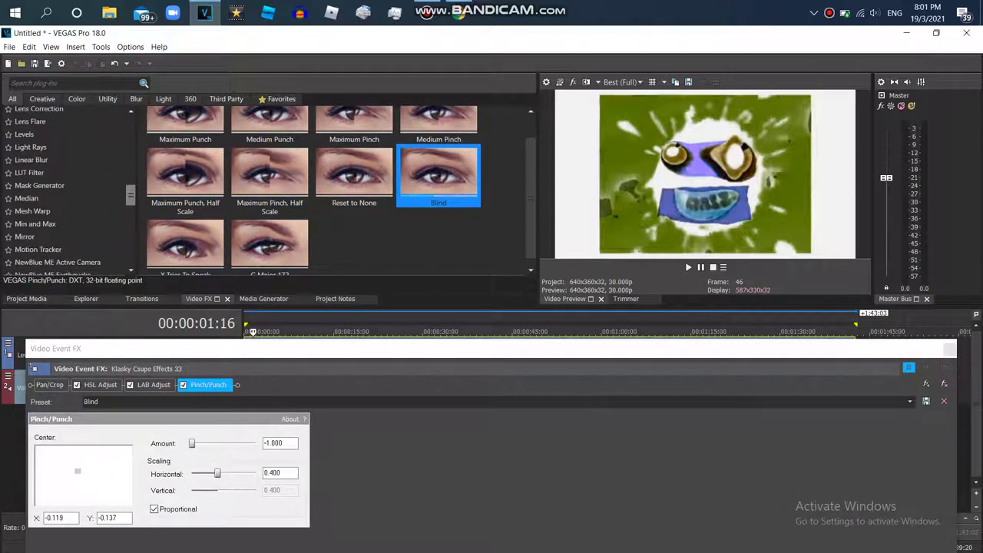
left_click(30, 237)
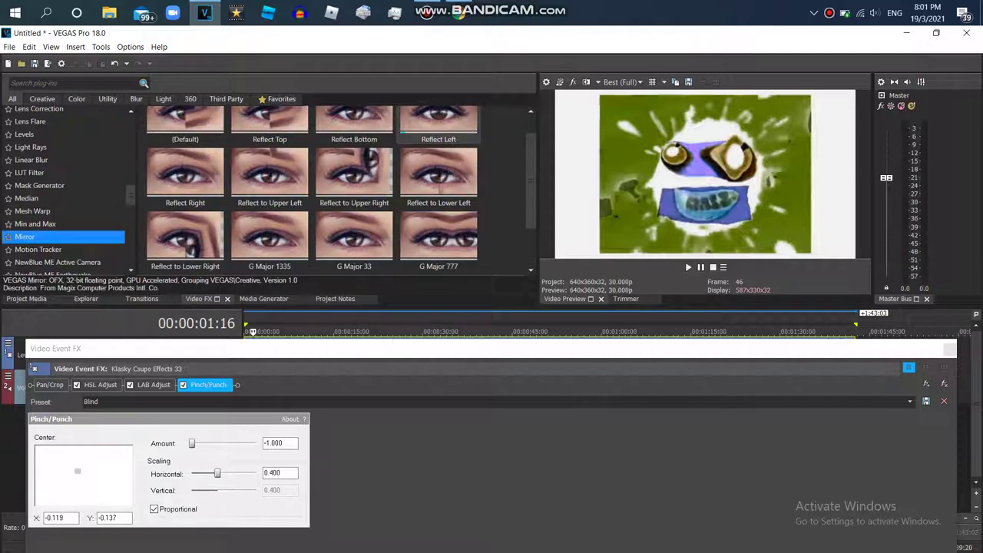
double_click(438, 136)
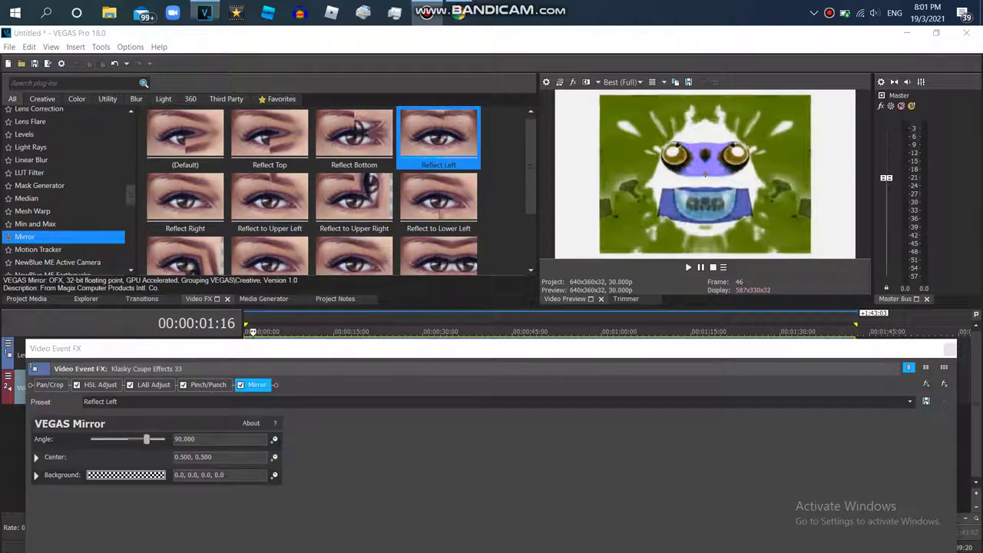
left_click(427, 12)
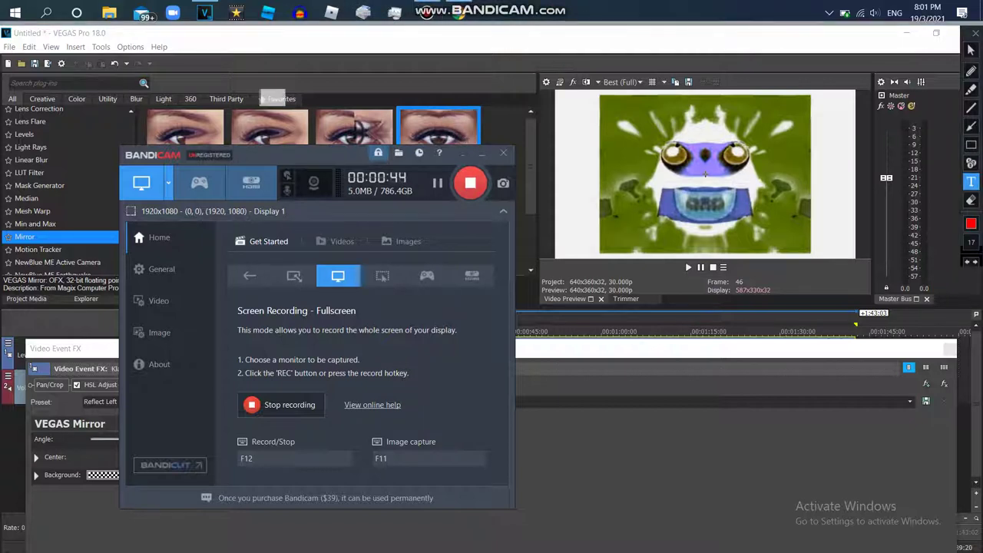
type("peat")
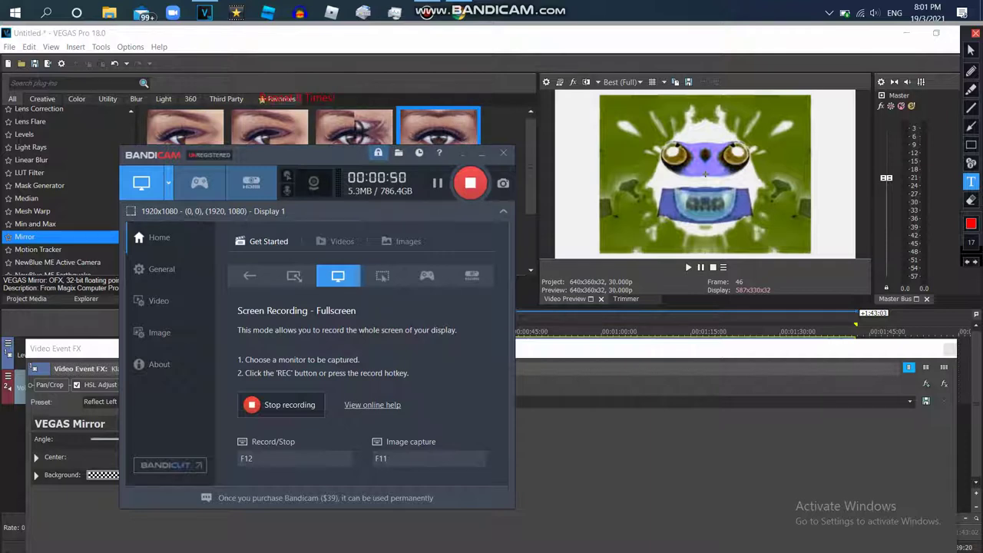
left_click(459, 119)
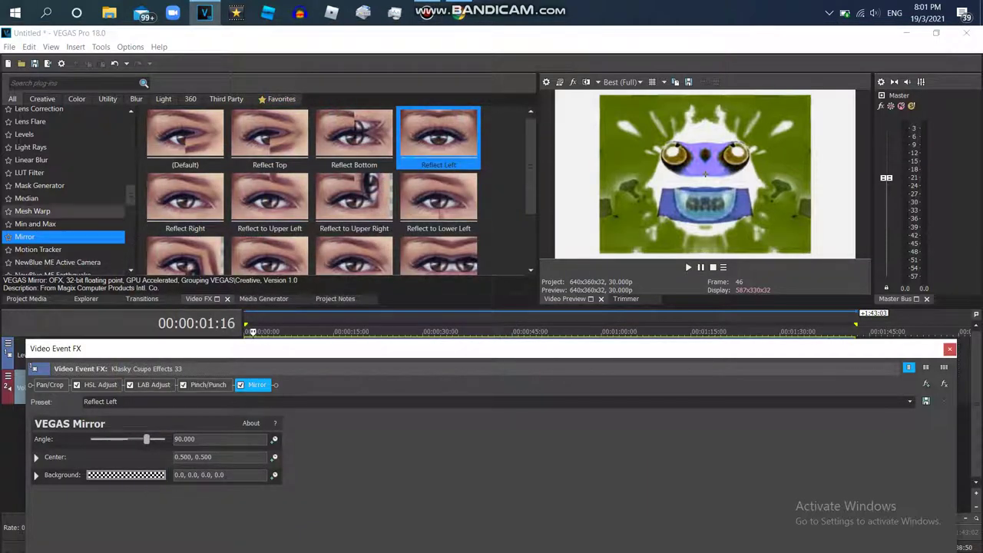
- Add a second HSL Adjust effect with the Invert Color preset after Mirror in the effect chain
scroll(65, 192, "up", 20)
scroll(65, 192, "down", 10)
left_click(32, 231)
double_click(355, 134)
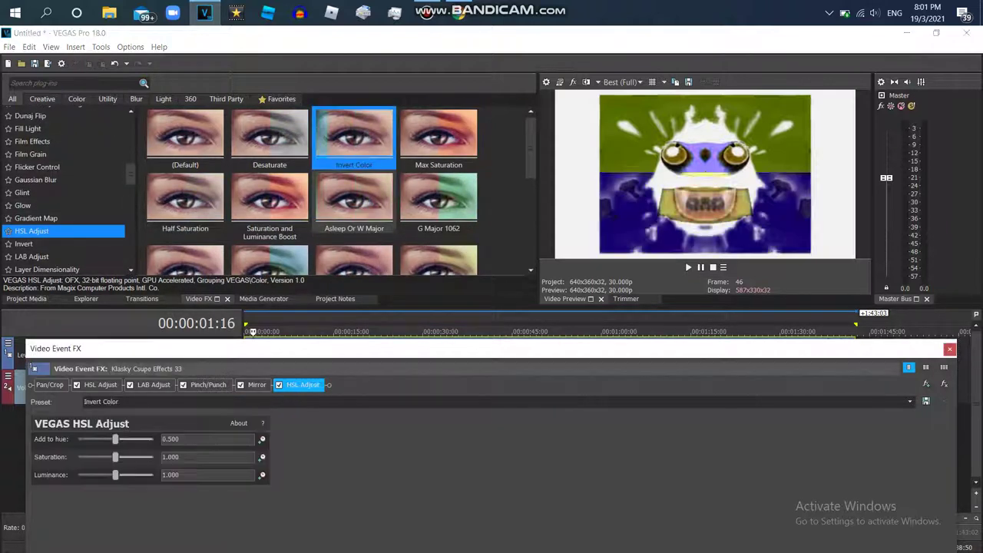
double_click(354, 257)
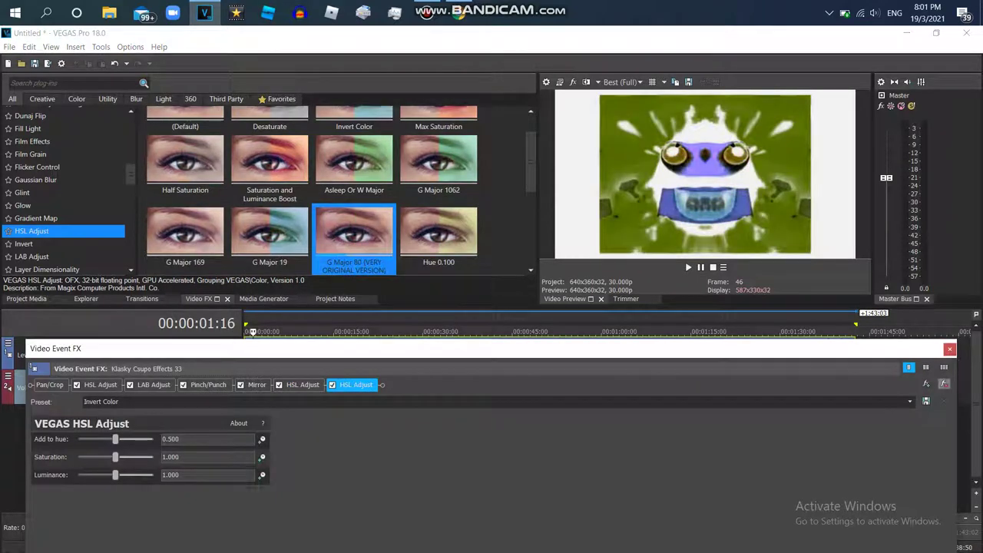
left_click(945, 384)
left_click_drag(530, 162, 530, 146)
double_click(354, 262)
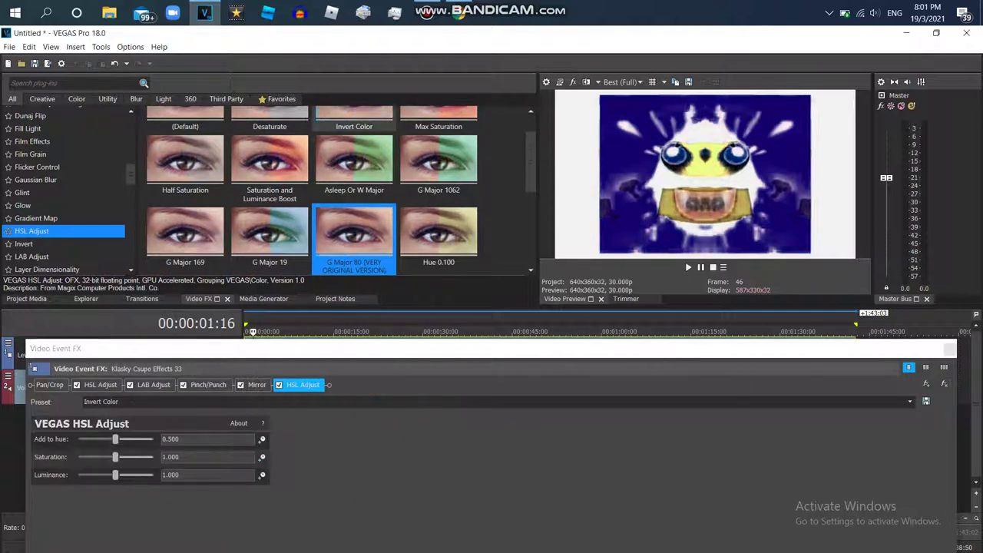
- Add six more HSL Adjust effects with the Invert Color preset, so that seven of them follow Mirror in the chain
left_click(354, 119)
double_click(354, 123)
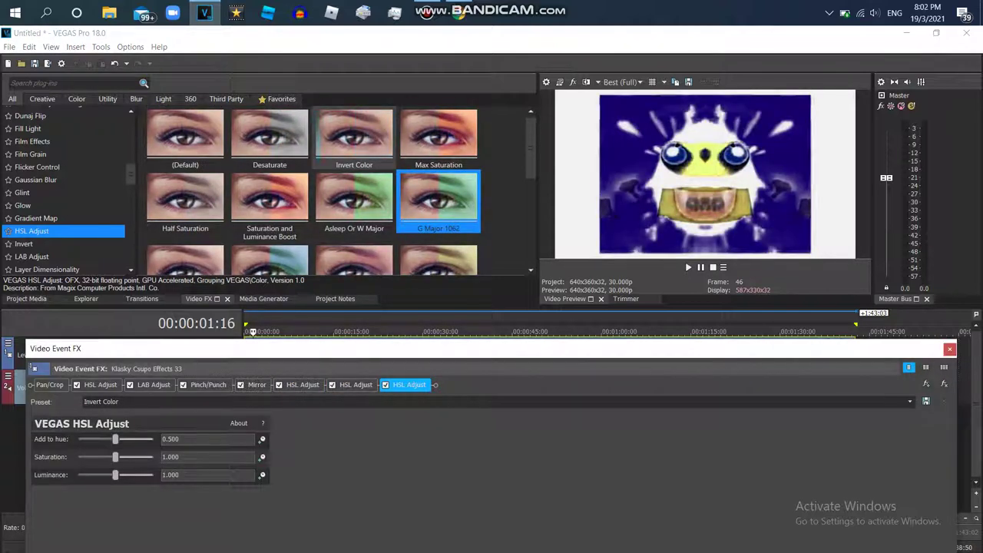
double_click(354, 135)
double_click(354, 200)
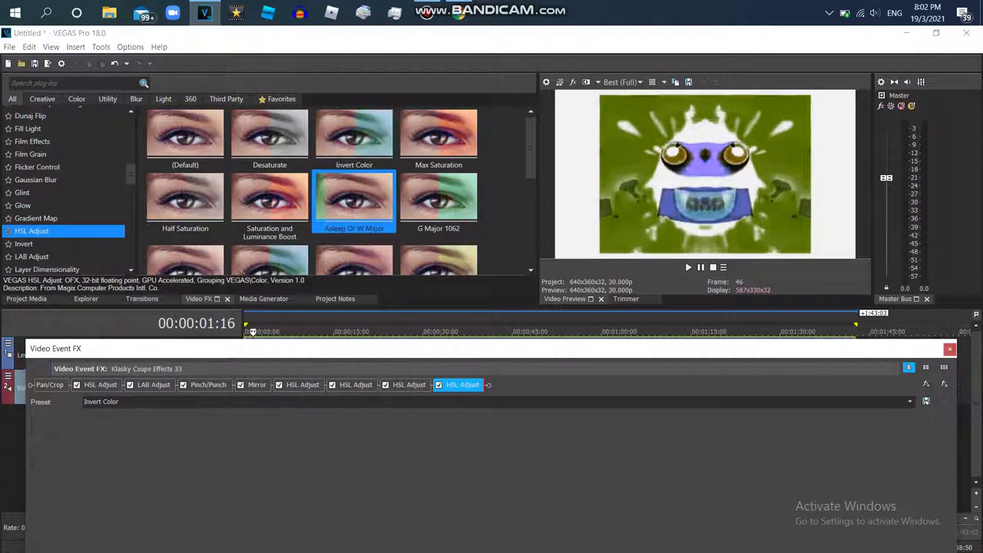
double_click(324, 115)
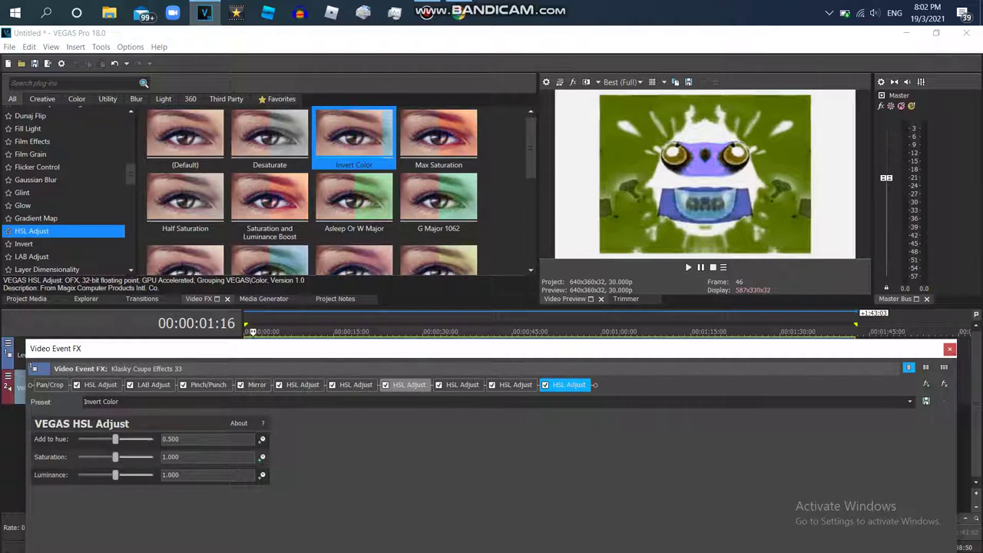
double_click(438, 200)
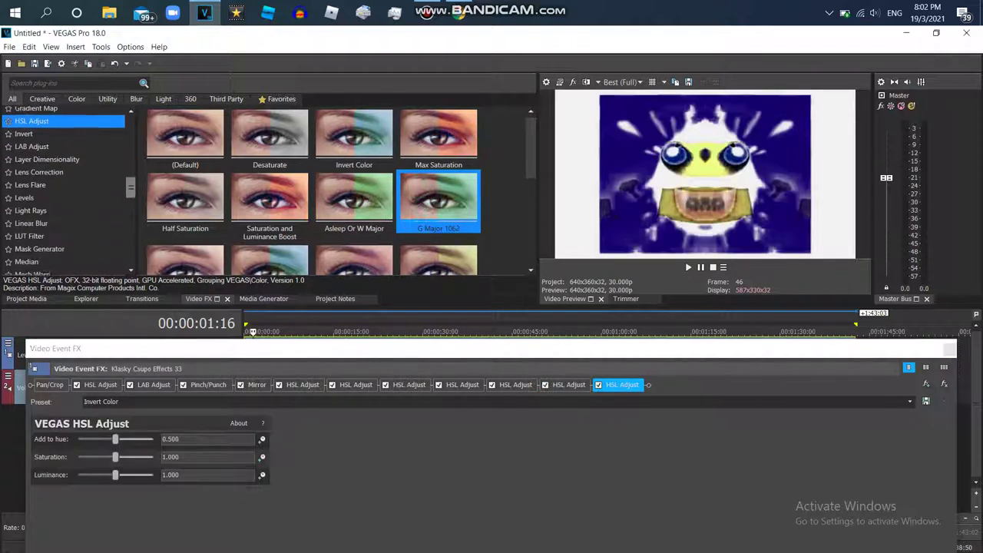
- Insert a LAB Adjust effect with the Invert Luminosity preset after each of the seven HSL Adjust effects following Mirror
left_click(32, 142)
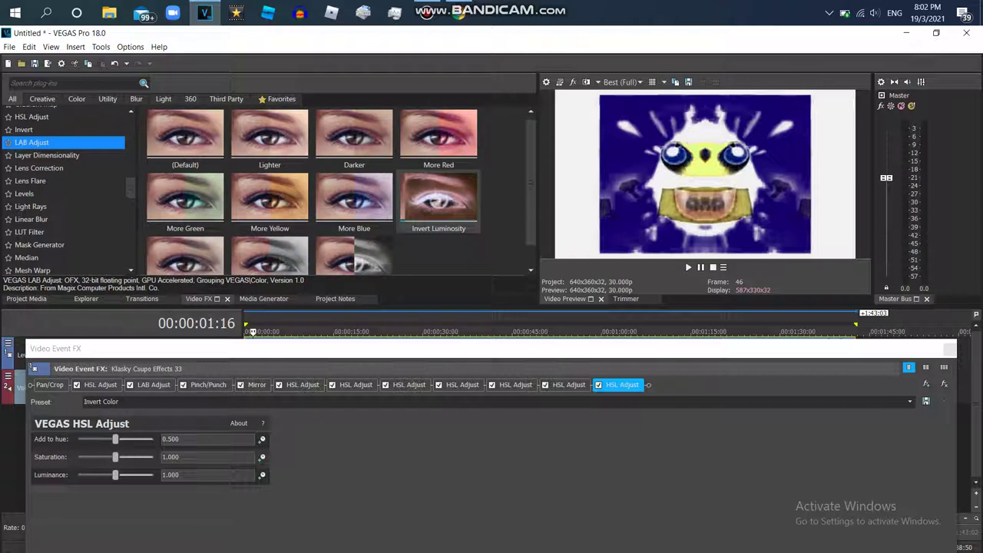
double_click(430, 198)
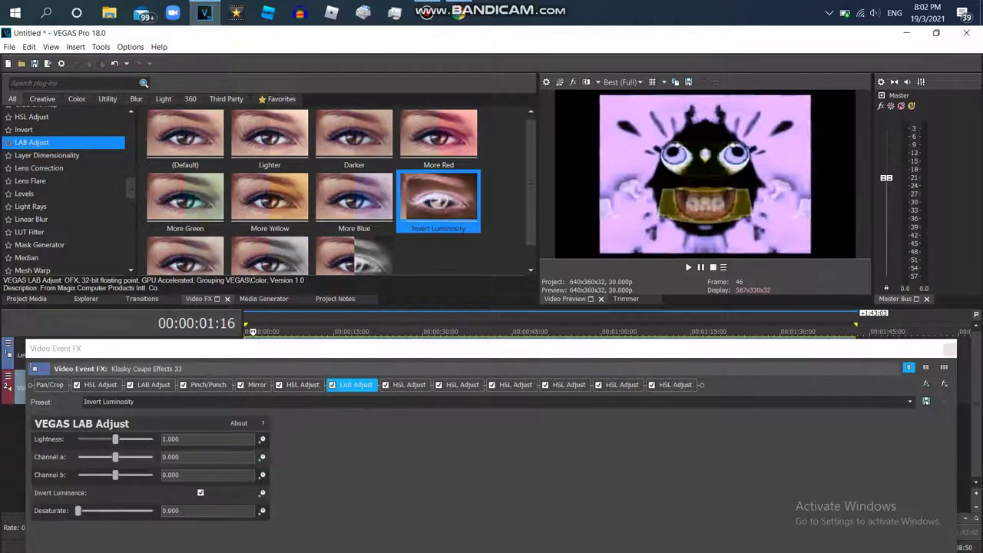
scroll(426, 196, "down", 1)
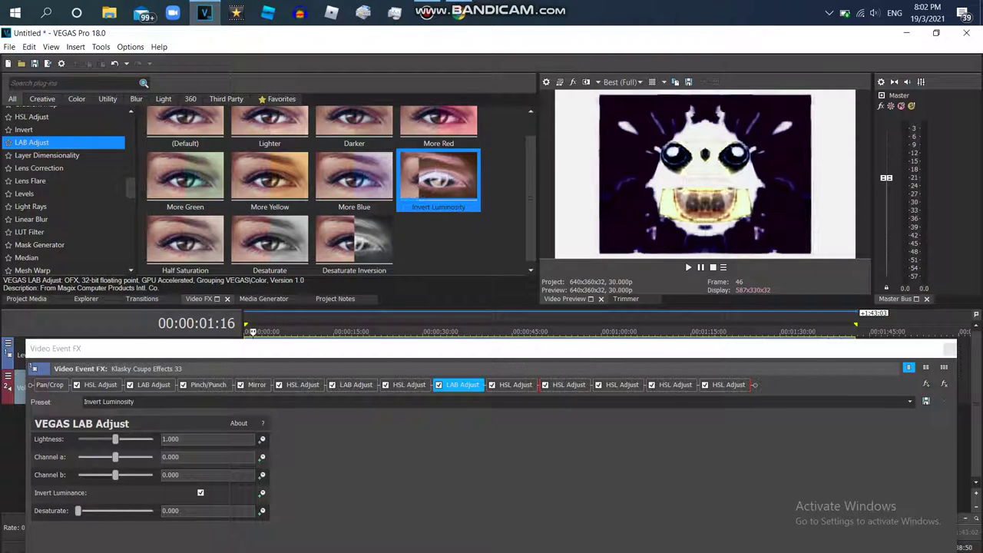
double_click(430, 180)
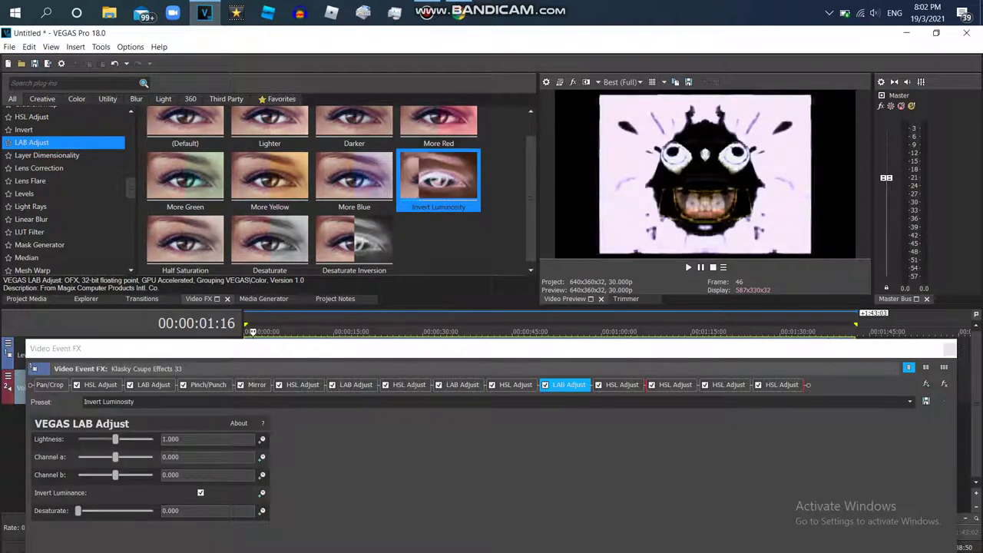
double_click(438, 178)
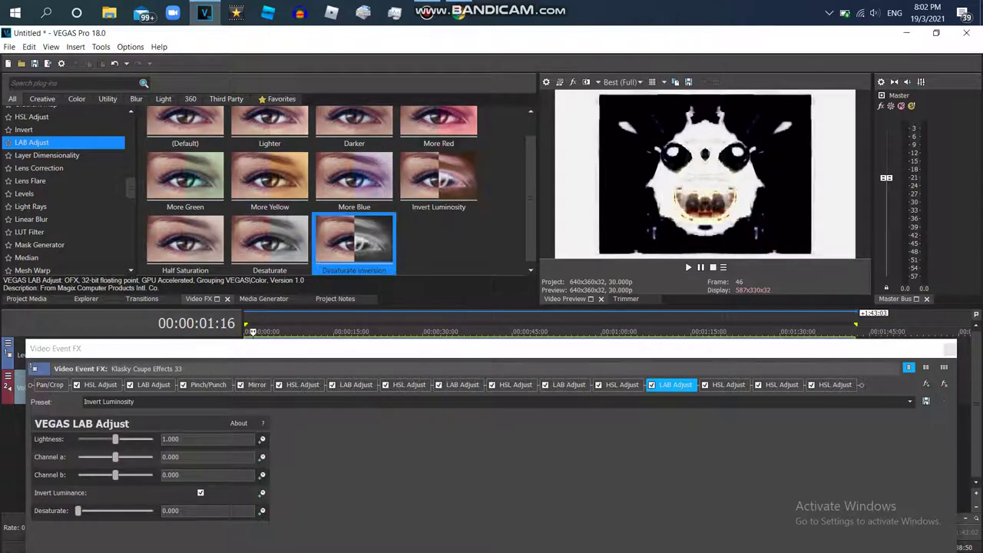
double_click(438, 178)
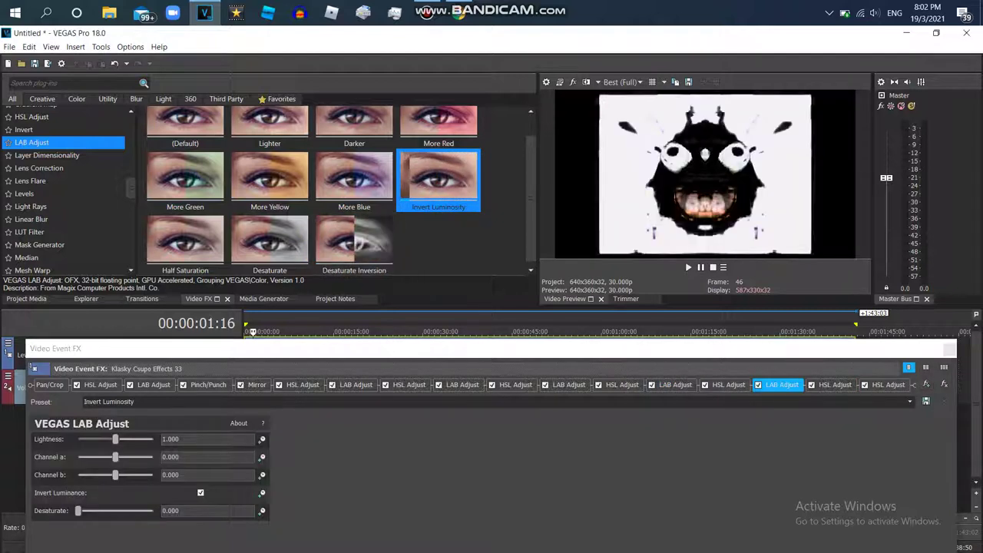
double_click(438, 178)
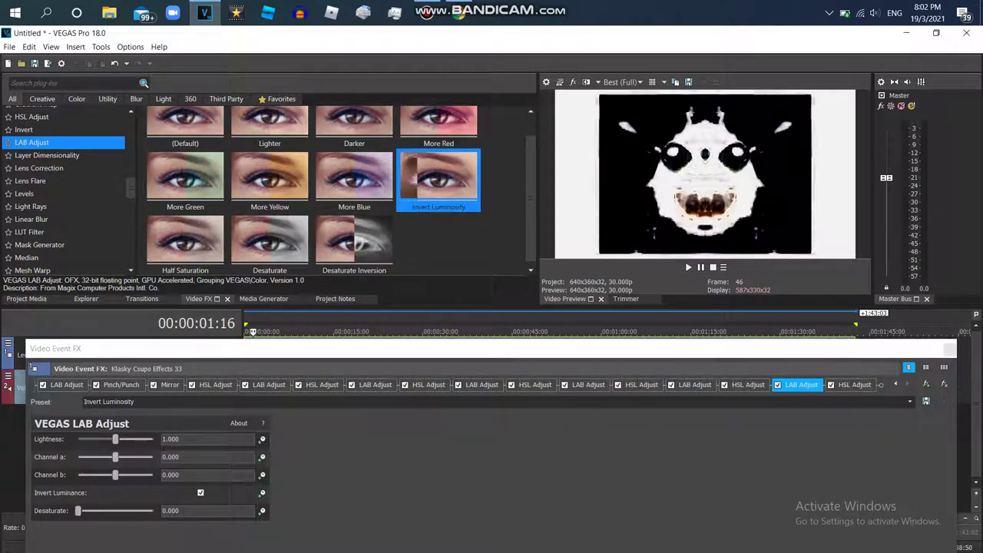
double_click(437, 179)
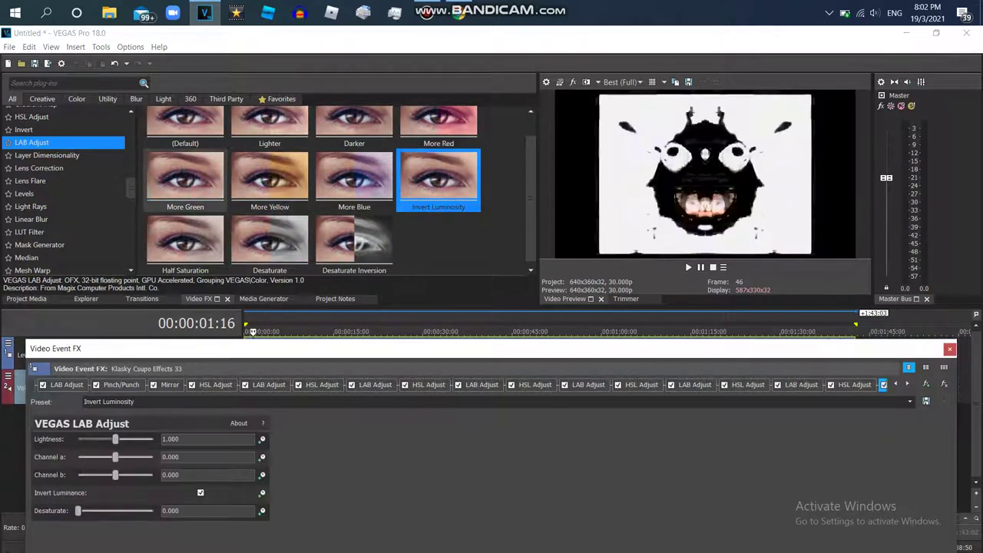
- Insert a Pinch/Punch effect with the Blind preset after each of the seven LAB Adjust effects following Mirror in the chain
scroll(66, 192, "down", 10)
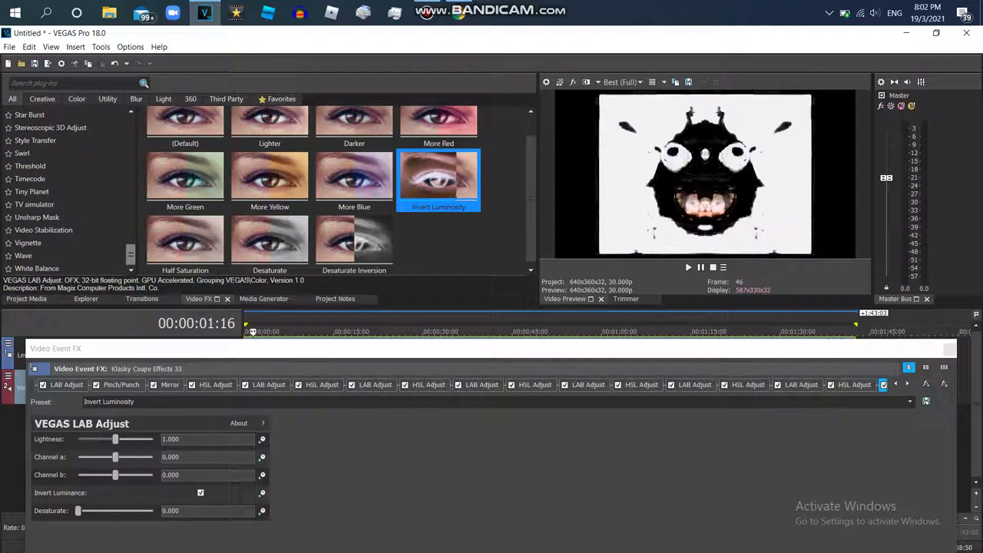
scroll(46, 179, "up", 5)
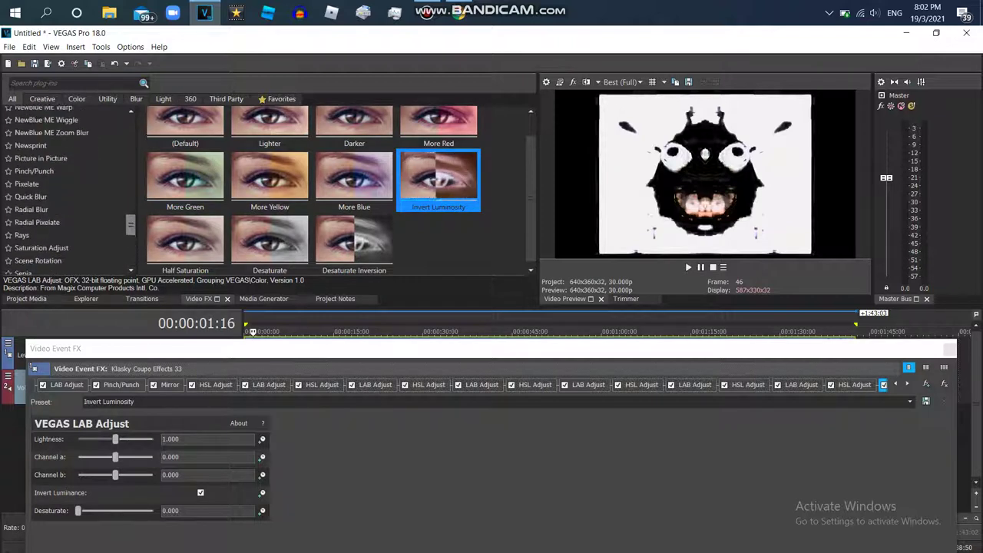
left_click(46, 179)
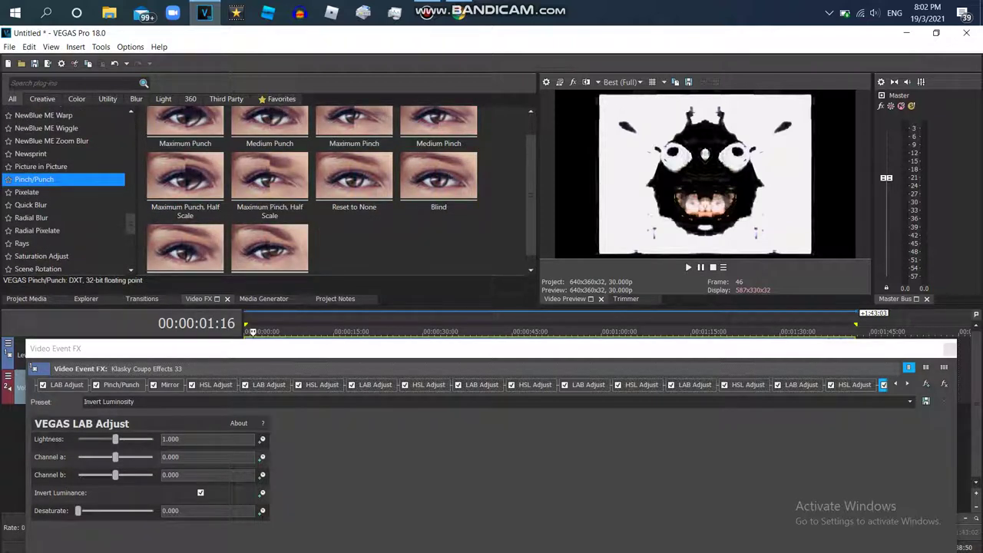
left_click(438, 179)
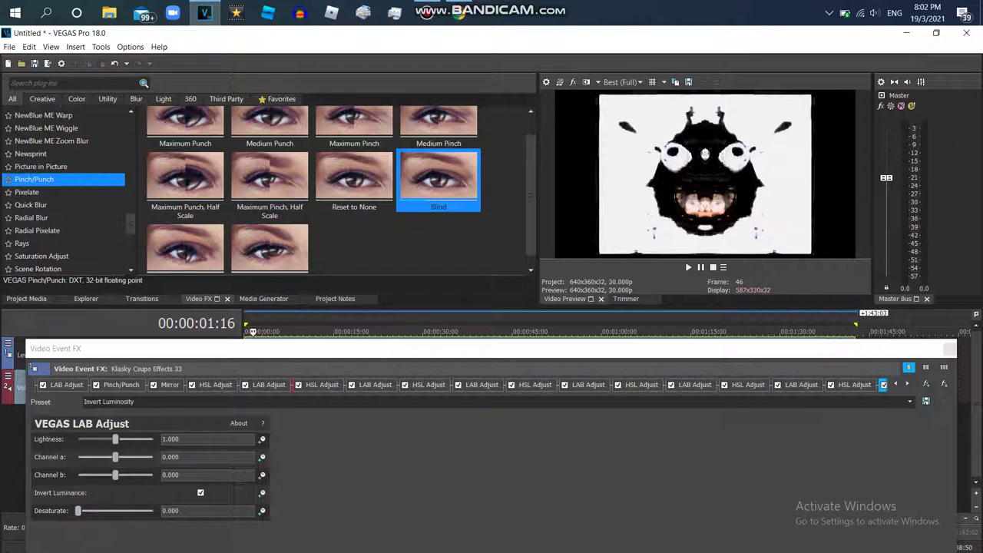
left_click_drag(437, 179, 411, 384)
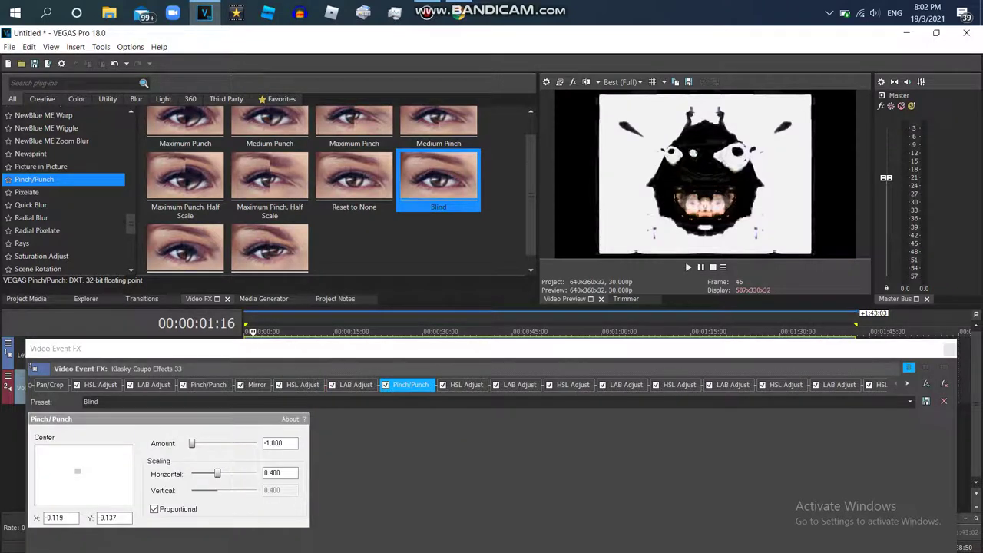
left_click_drag(438, 179, 547, 384)
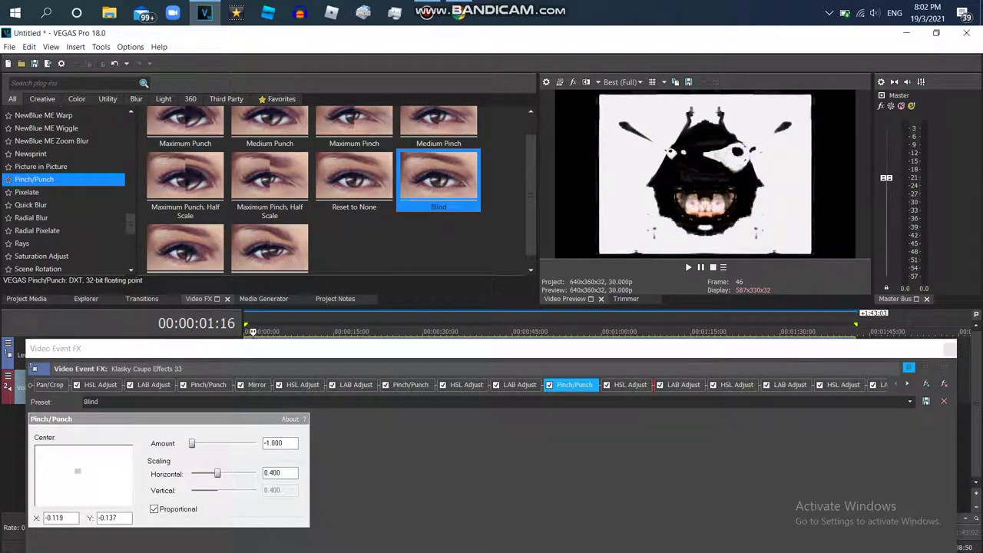
left_click_drag(438, 179, 711, 385)
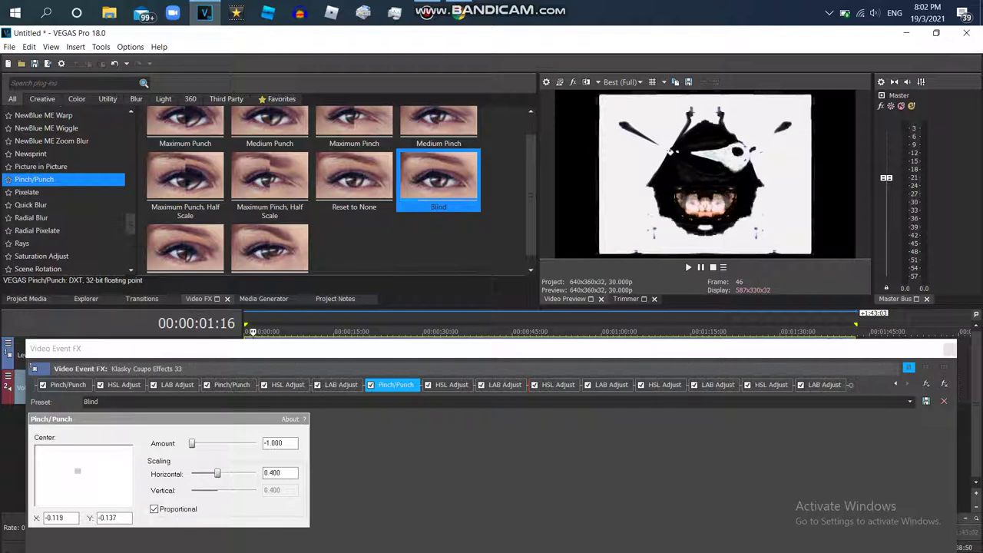
left_click_drag(438, 179, 530, 384)
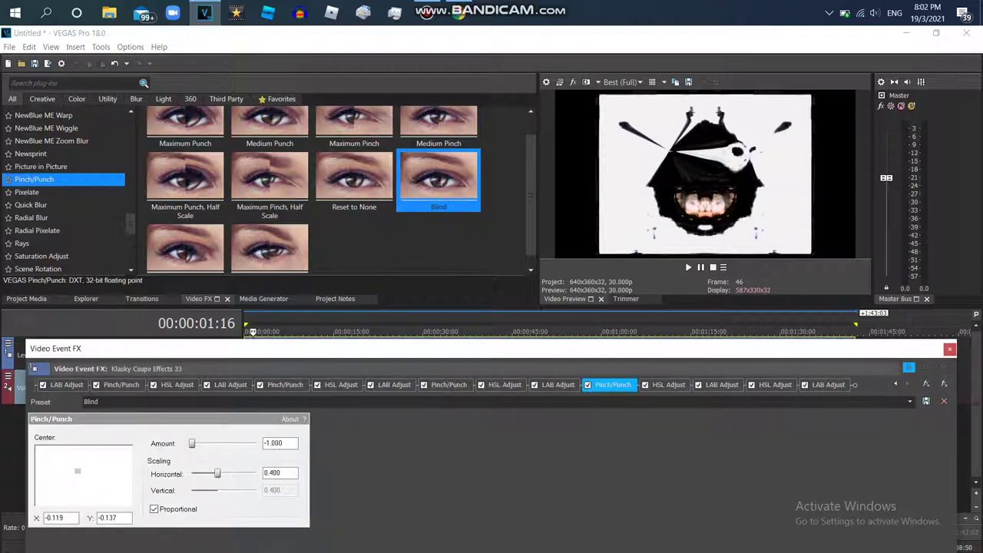
left_click(270, 247)
left_click(438, 169)
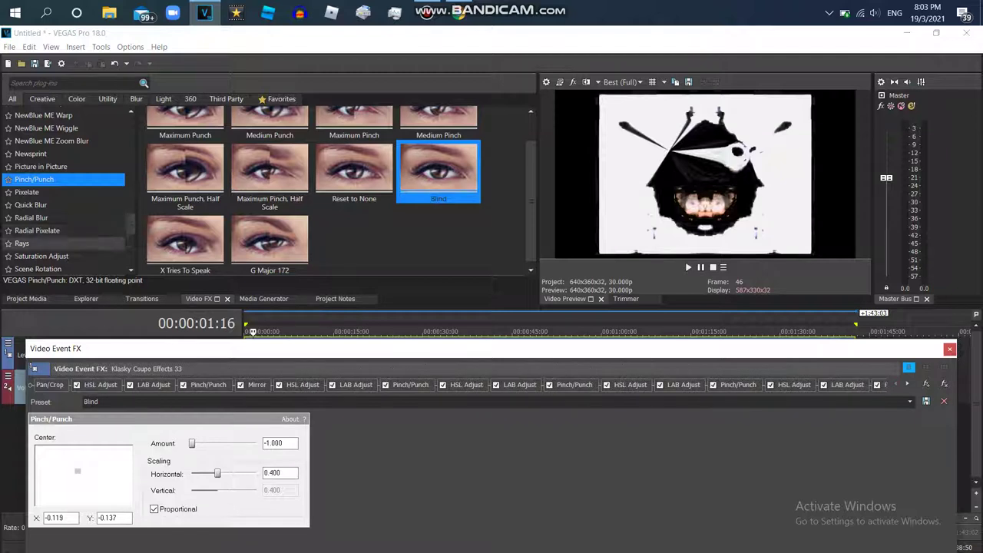
- Insert a Mirror effect with the Reflect Left preset after each of the seven new Pinch/Punch effects in the chain
left_click_drag(131, 223, 131, 182)
scroll(69, 192, "down", 3)
left_click(31, 203)
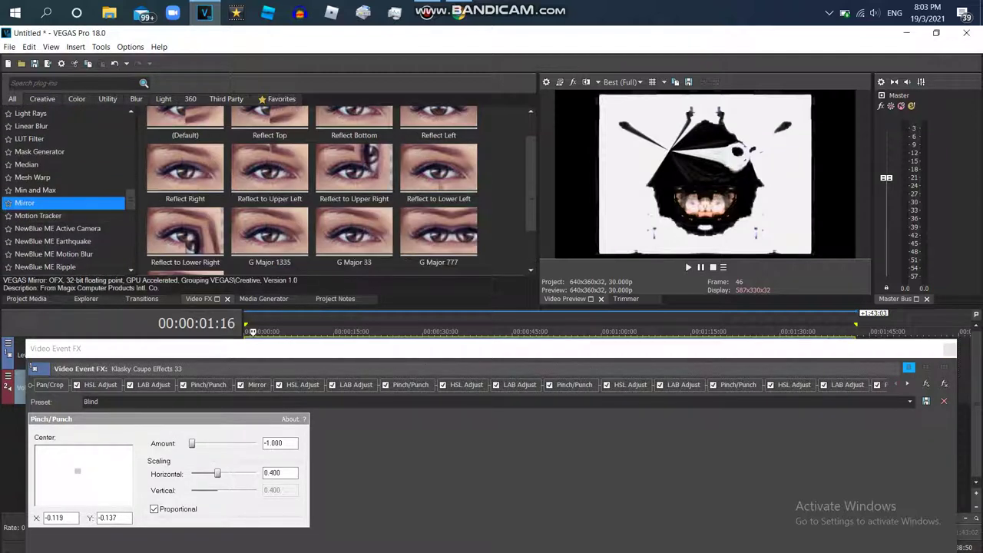
scroll(438, 127, "up", 1)
double_click(453, 131)
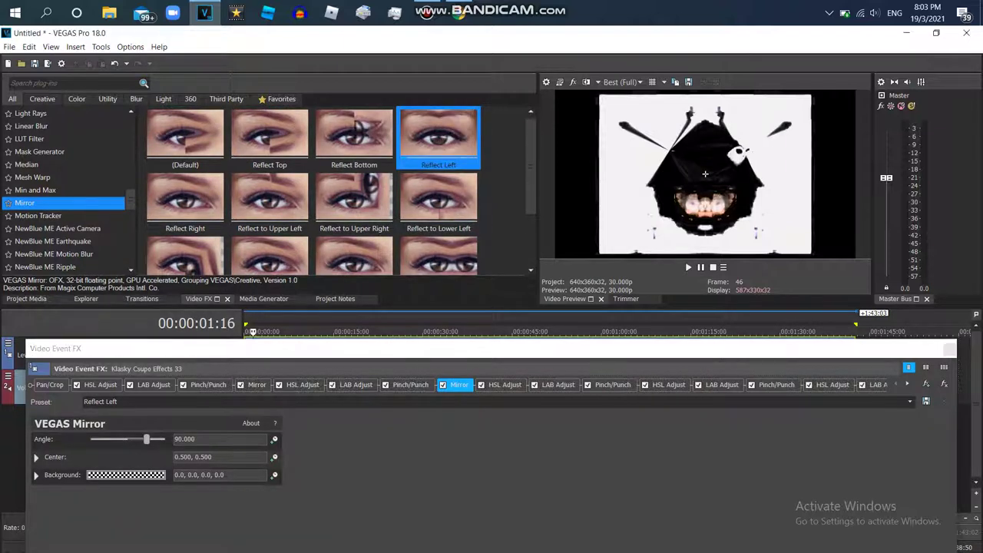
double_click(443, 139)
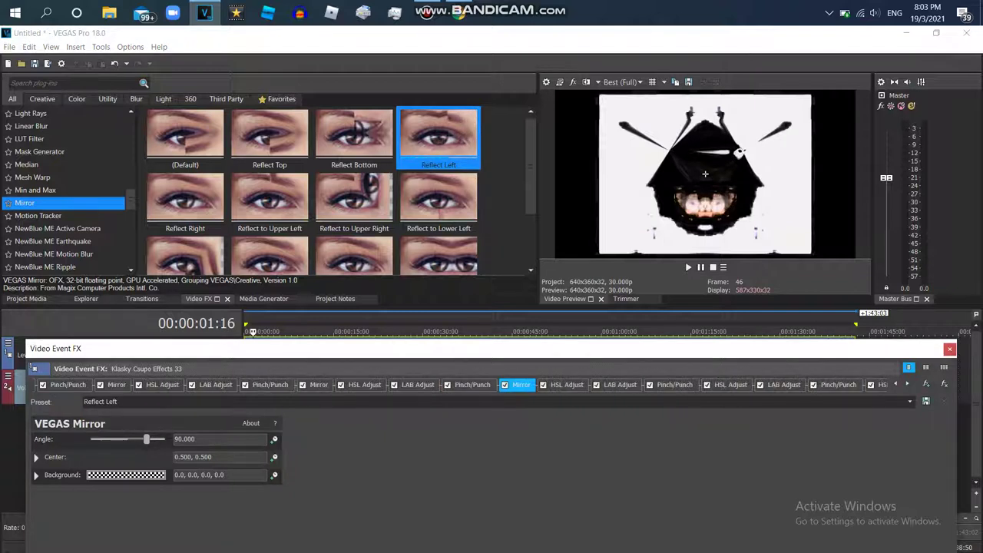
double_click(443, 140)
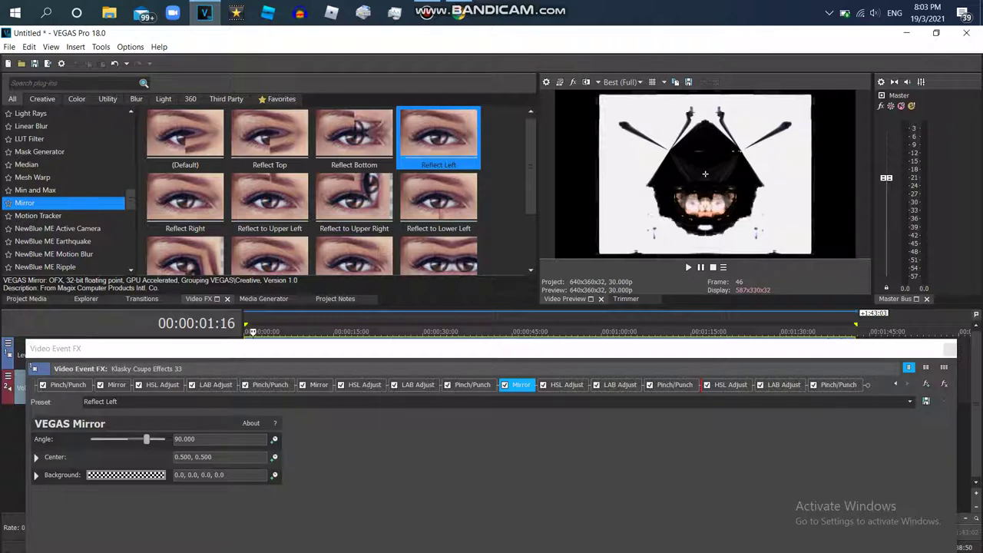
double_click(453, 130)
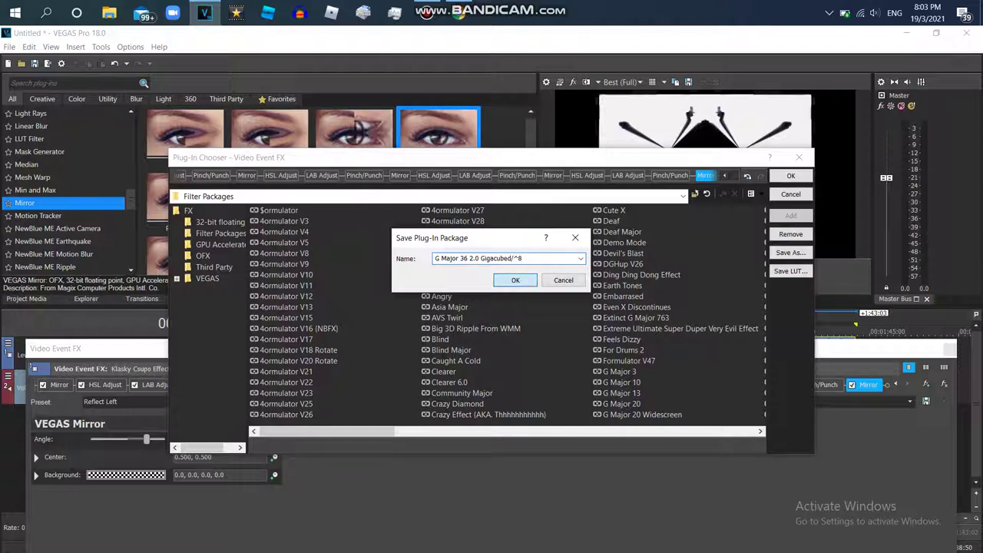
- Save the effect chain as the plug-in package "G Major 36 2.0 Gigacubed/^8" and close the event's effects window
key("Return")
key("Escape")
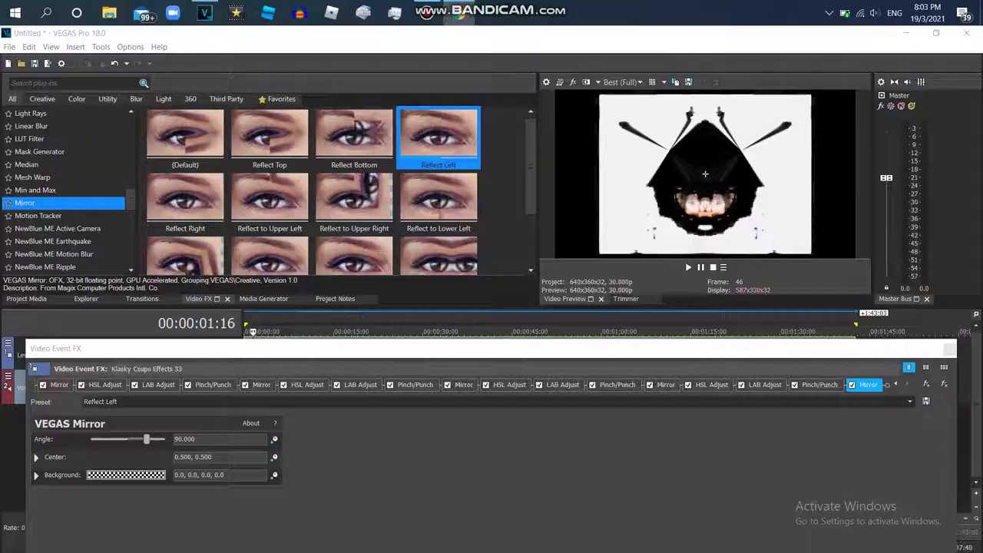
key("Escape")
- Trim the end of the Klasky Csupo Effects 33 audio event at 00:01:42:18, level with the video event's end
right_click(832, 351)
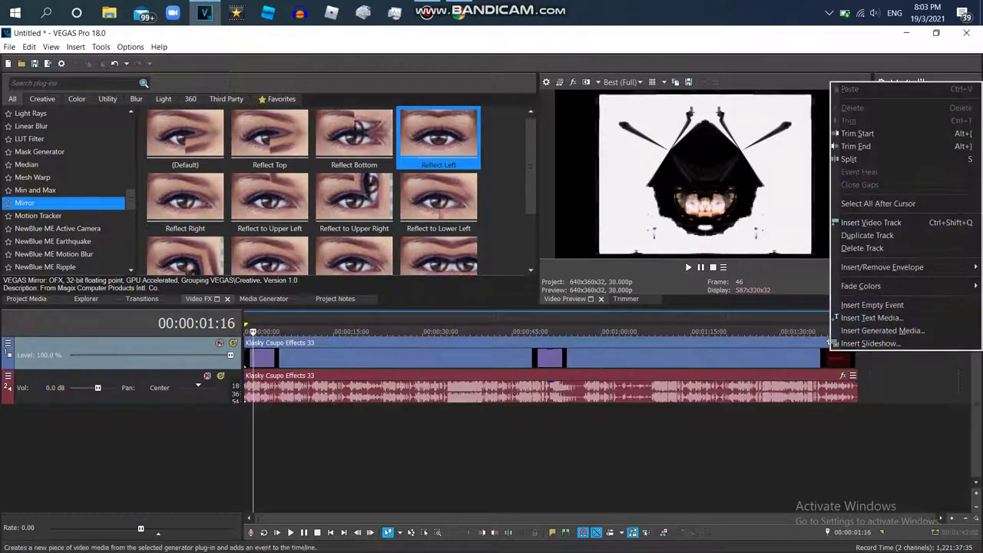
left_click(732, 332)
left_click(855, 332)
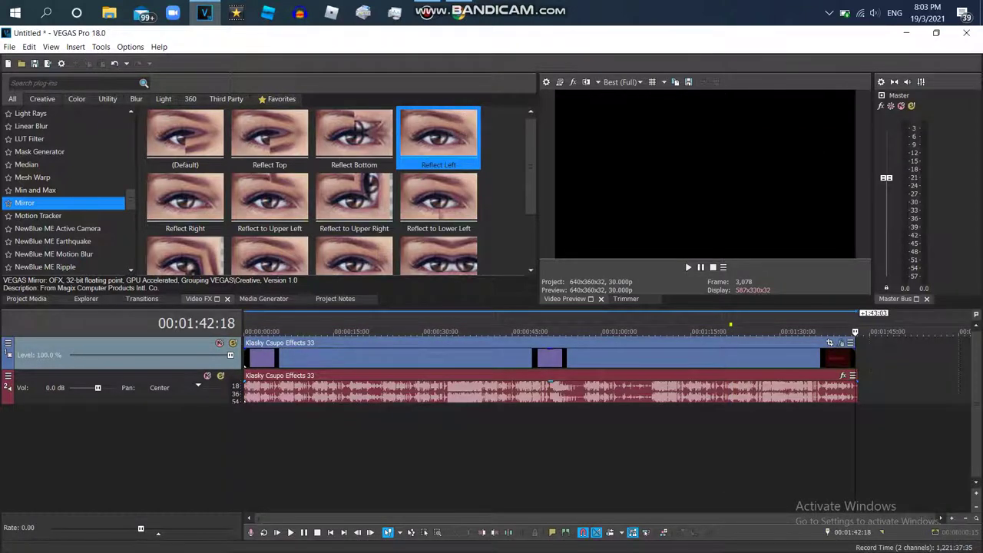
right_click(853, 388)
left_click(883, 289)
- Insert a video track above the existing one and fill it with the Radio Waves Height Map clip up to the other events' end
right_click(832, 308)
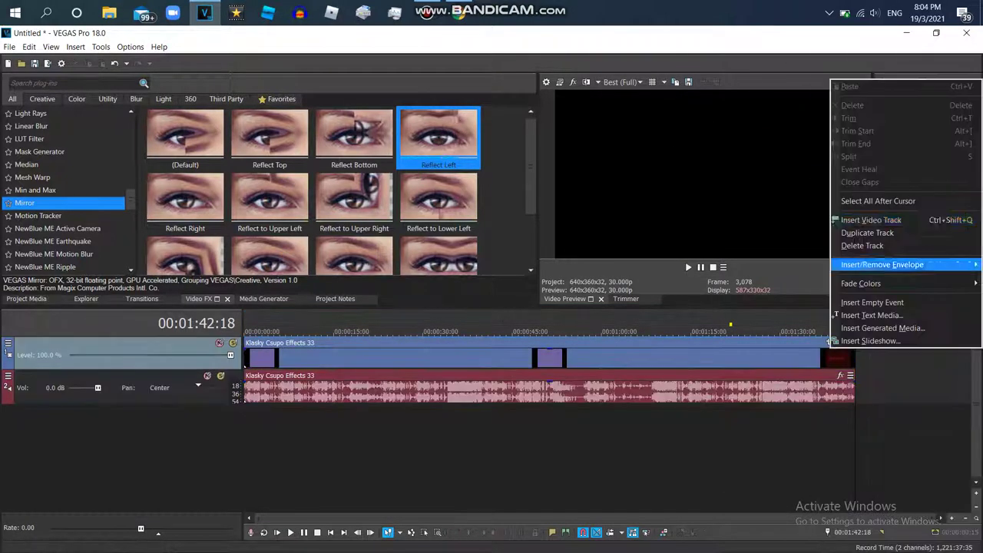
left_click(869, 220)
key("ctrl+o")
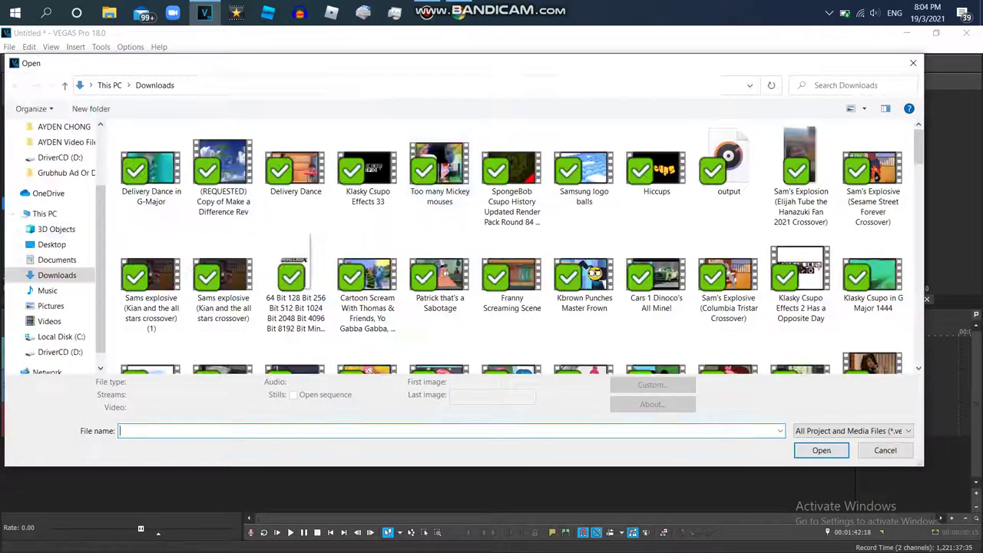
left_click(67, 142)
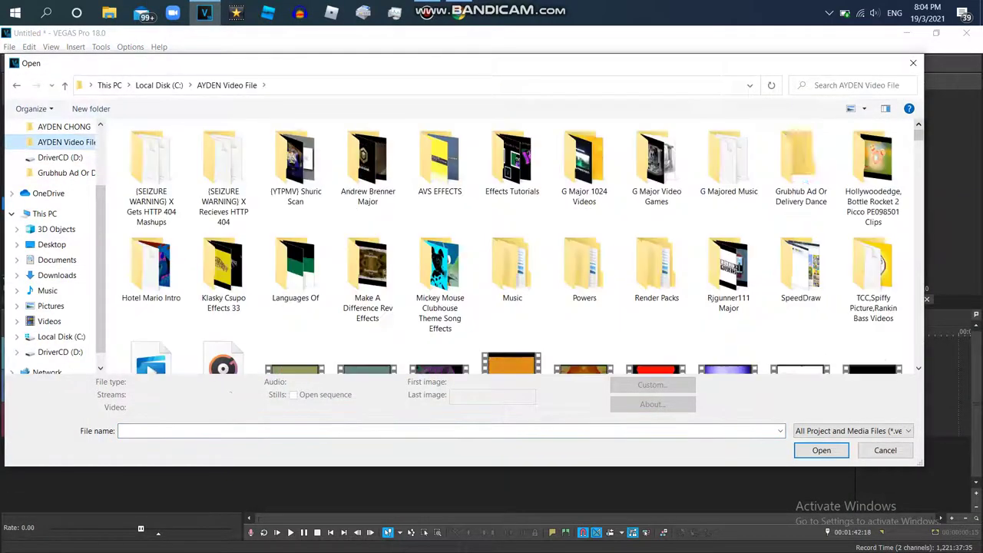
scroll(511, 246, "down", 10)
scroll(523, 246, "down", 10)
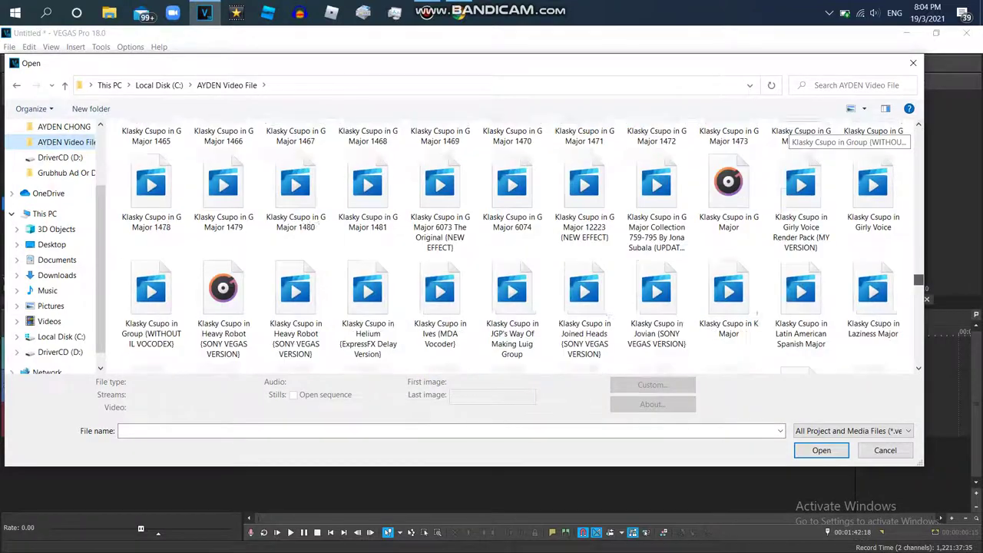
scroll(521, 253, "down", 2)
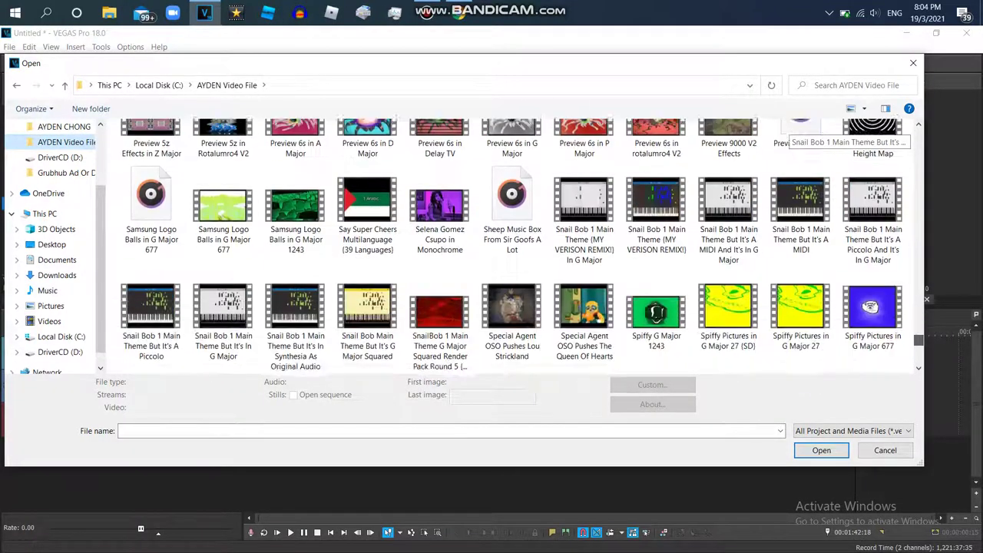
scroll(521, 254, "up", 1)
key("Escape")
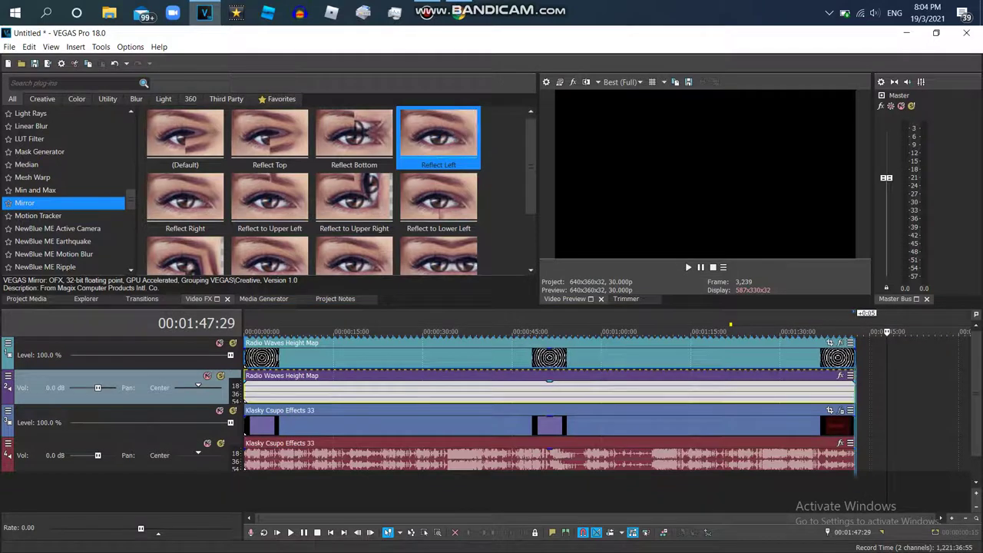
- Delete the Radio Waves Height Map audio track and place the cursor at 00:00:50:03
right_click(864, 388)
left_click(868, 296)
left_click(542, 331)
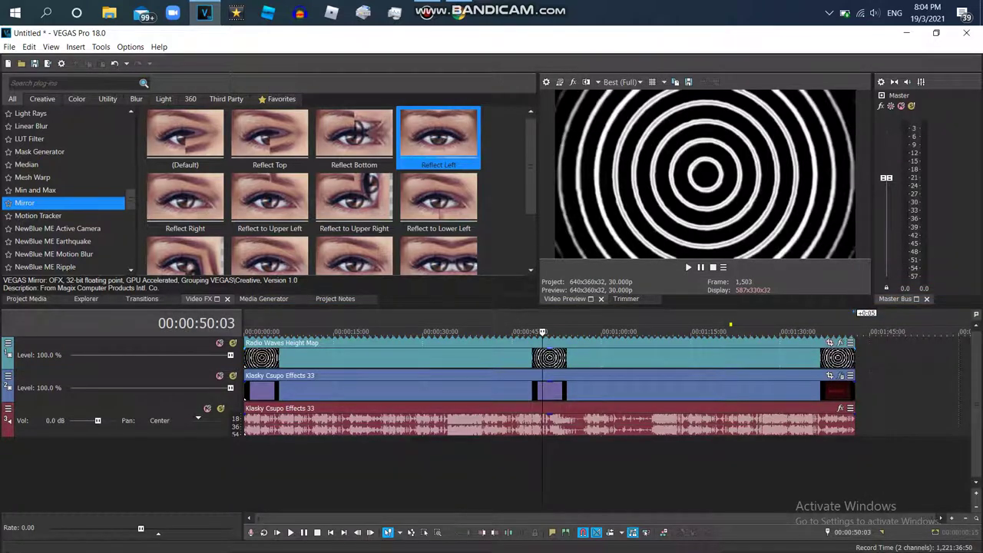
- Apply the Ripple Zoom 2 preset to the Radio Waves Height Map event's Pan/Crop and close its settings
left_click(830, 343)
left_click(910, 401)
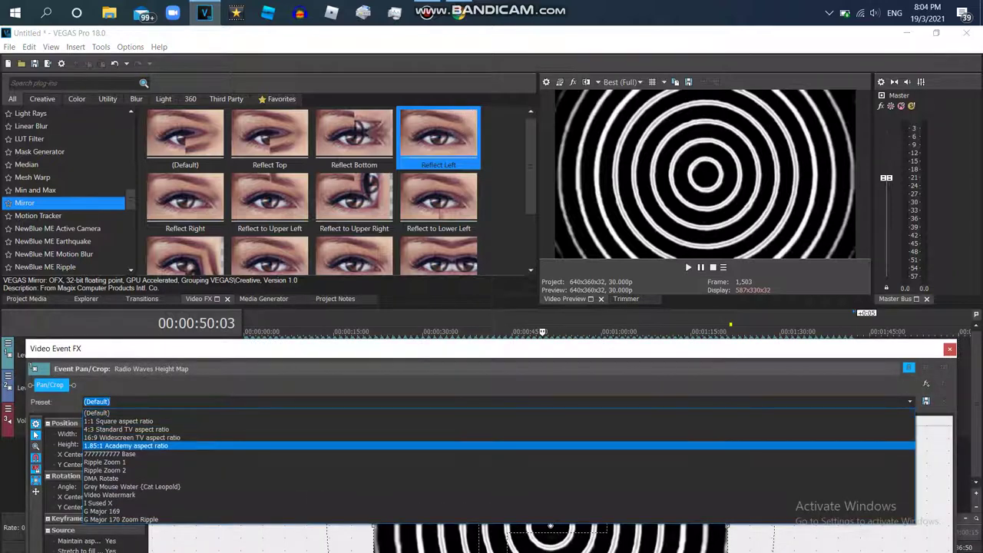
key("Up")
key("Up")
key("Up")
key("Up")
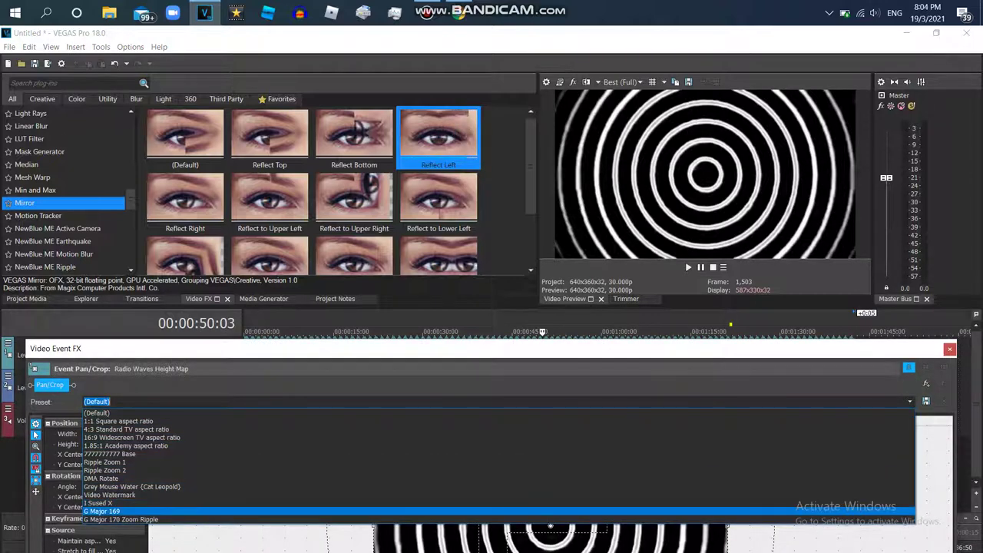
key("Return")
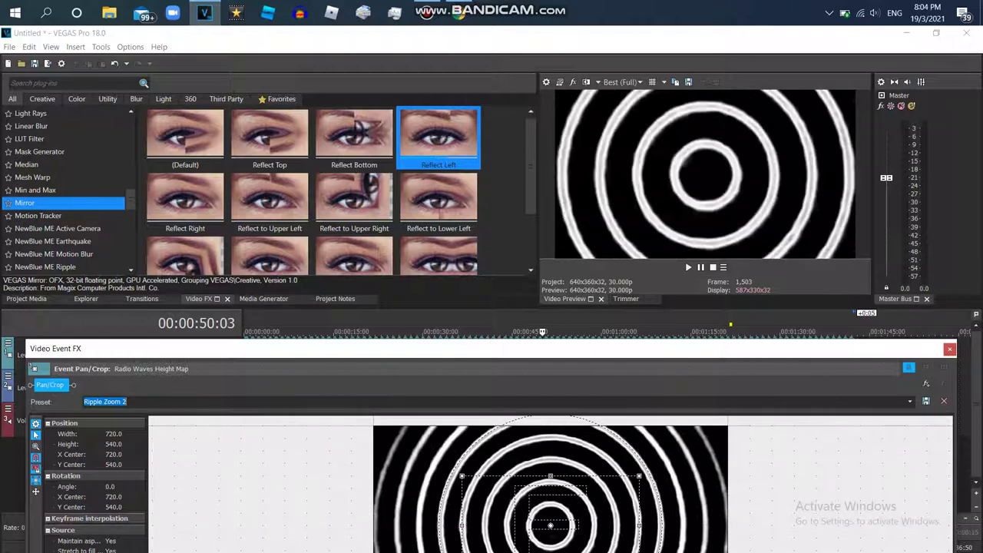
key("Escape")
- Set track 1's compositing mode to custom with the VEGAS Height Map plug-in and the G Major 365 preset
left_click(8, 343)
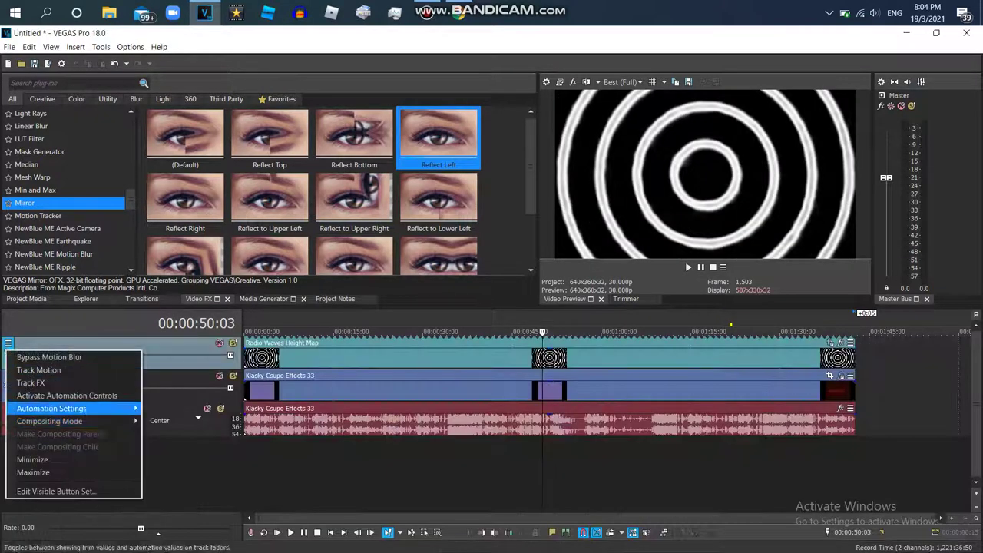
mouse_move(77, 424)
left_click(184, 241)
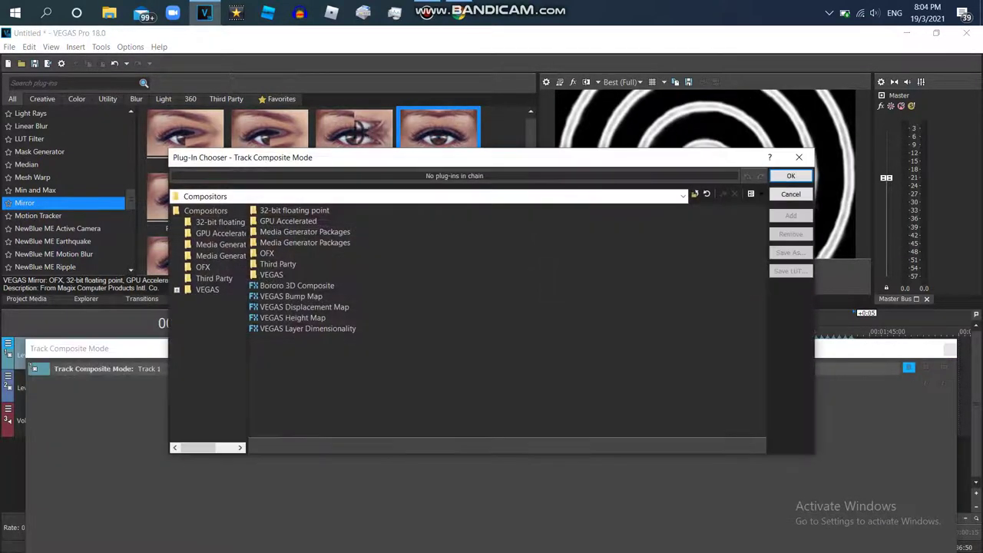
double_click(290, 318)
left_click(910, 401)
key("Return")
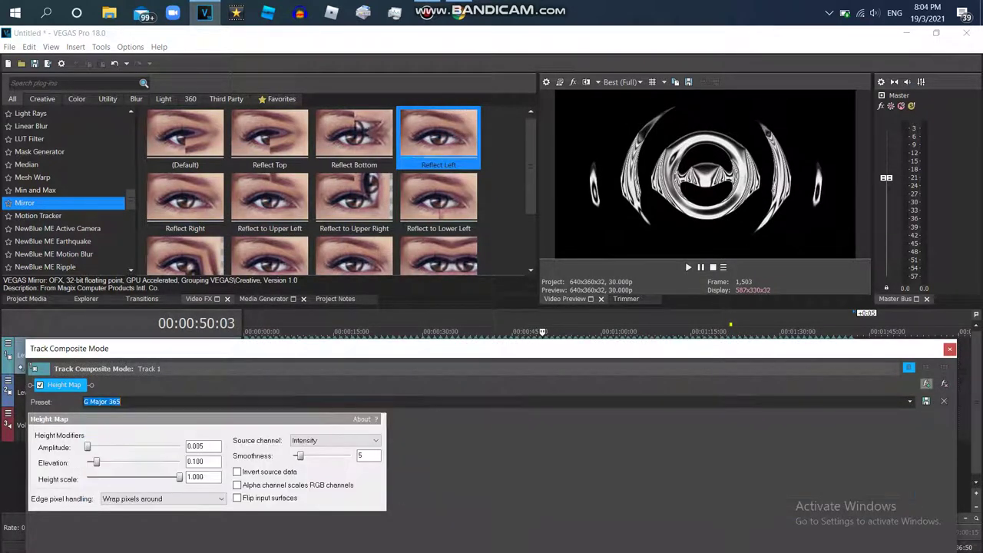
left_click(910, 401)
key("Down")
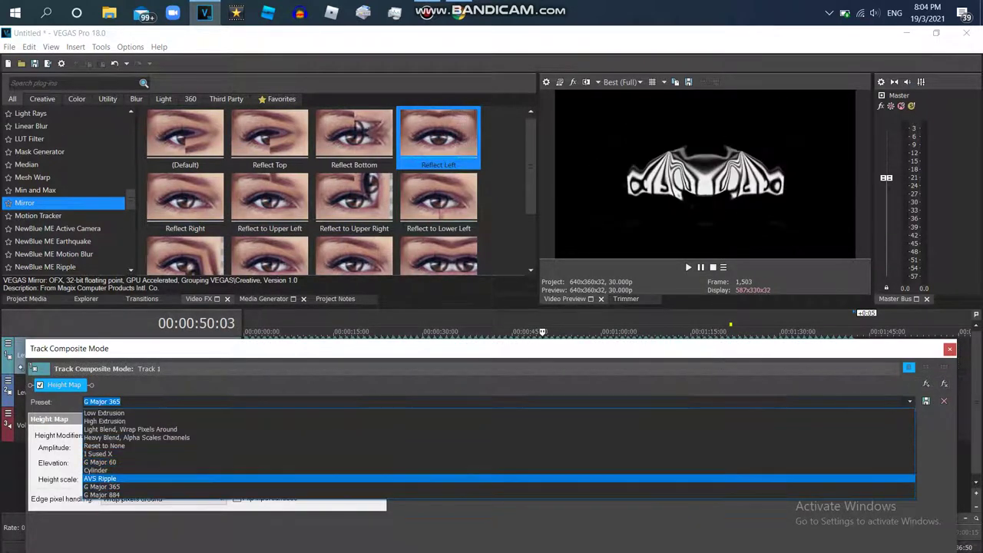
key("Return")
key("Escape")
- Place the cursor at 00:00:32:15 and add the Swirl effect with the Doesn't Respond preset to track 2
left_click(451, 332)
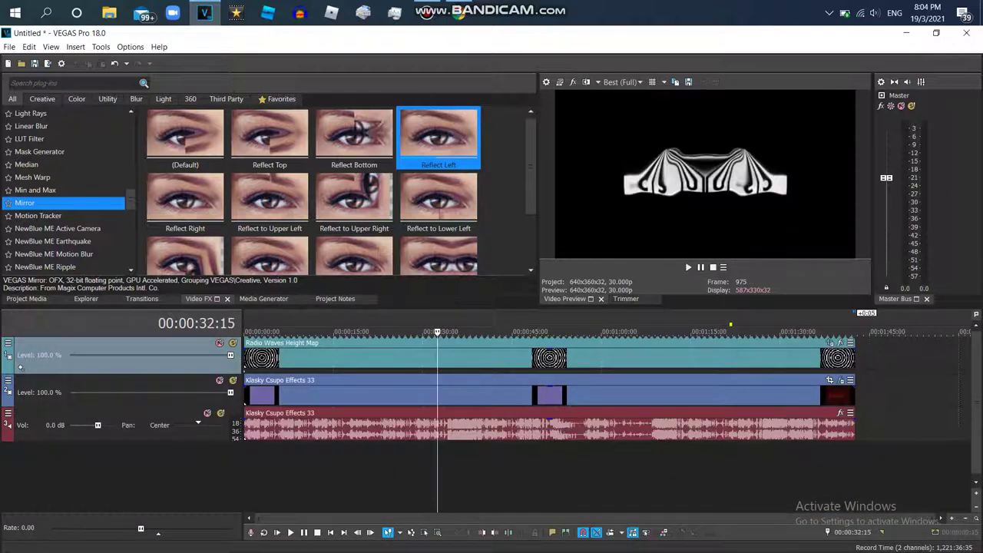
scroll(66, 192, "up", 2)
scroll(65, 192, "down", 10)
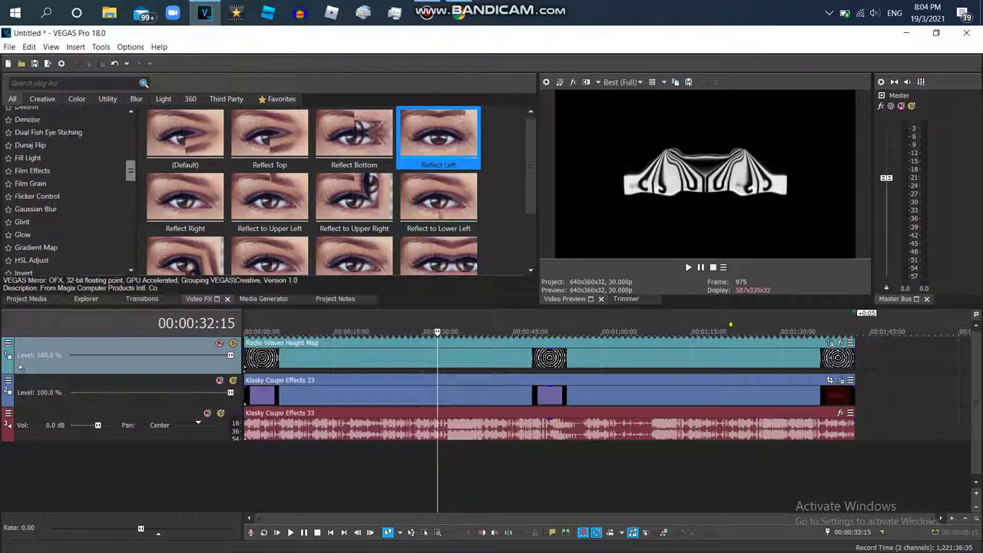
left_click(30, 169)
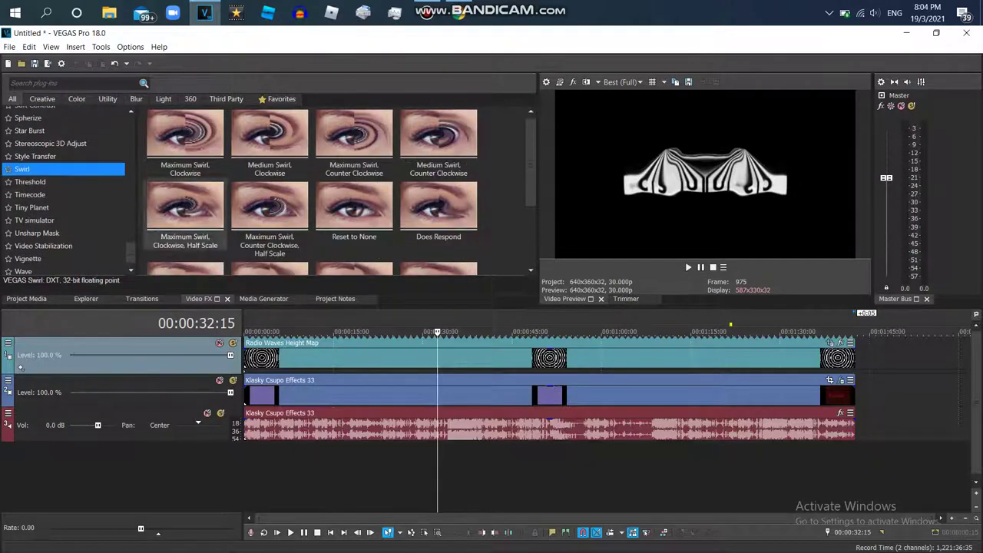
scroll(312, 192, "down", 2)
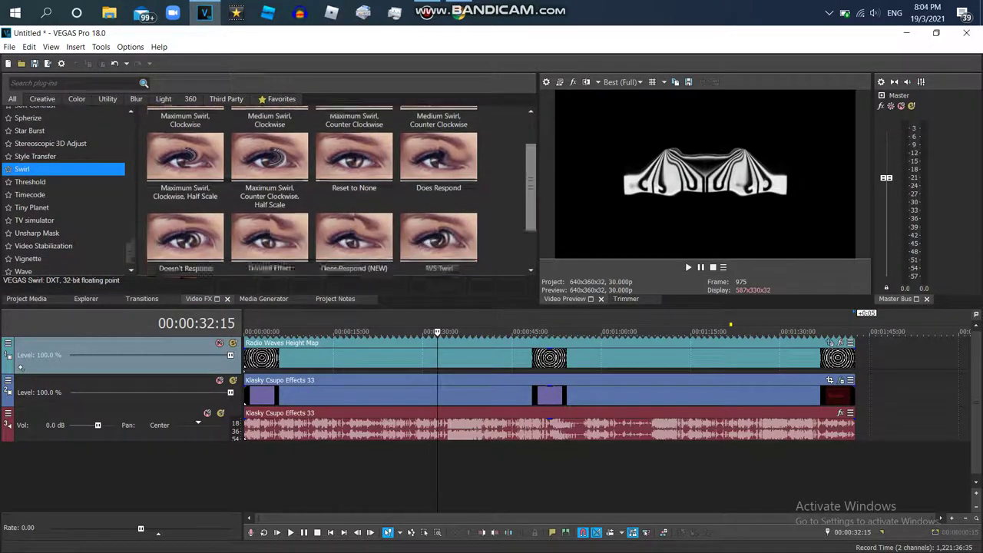
left_click(185, 211)
double_click(185, 212)
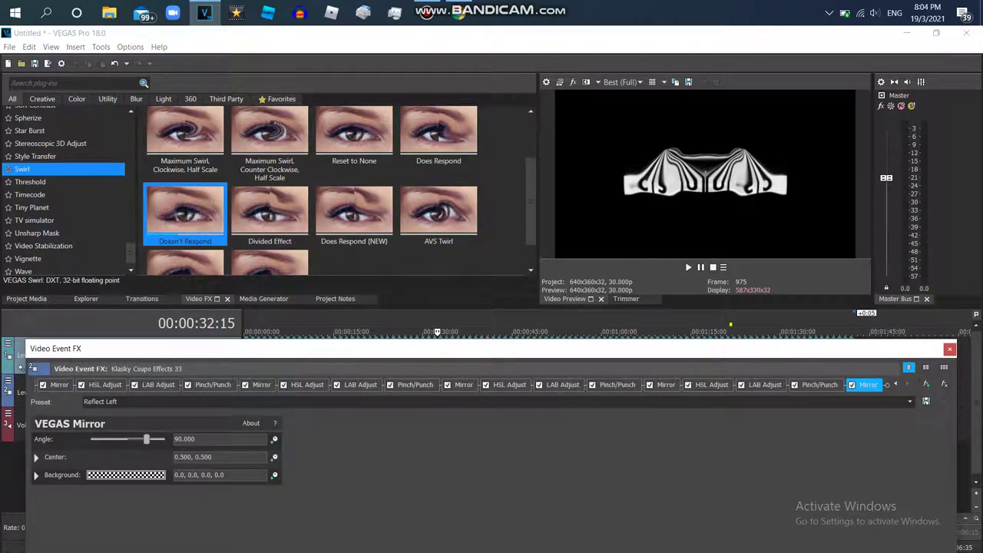
left_click(270, 209)
left_click(258, 202)
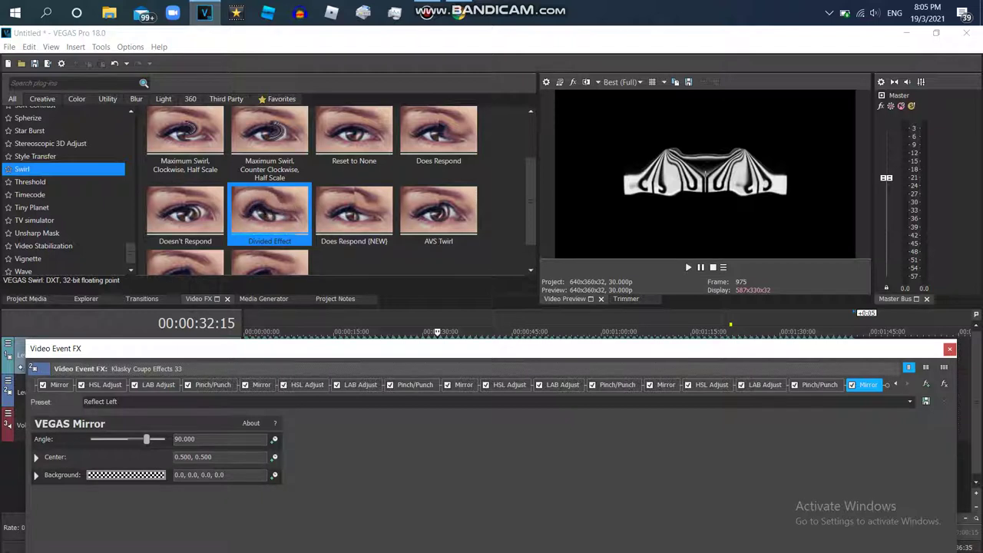
left_click(185, 209)
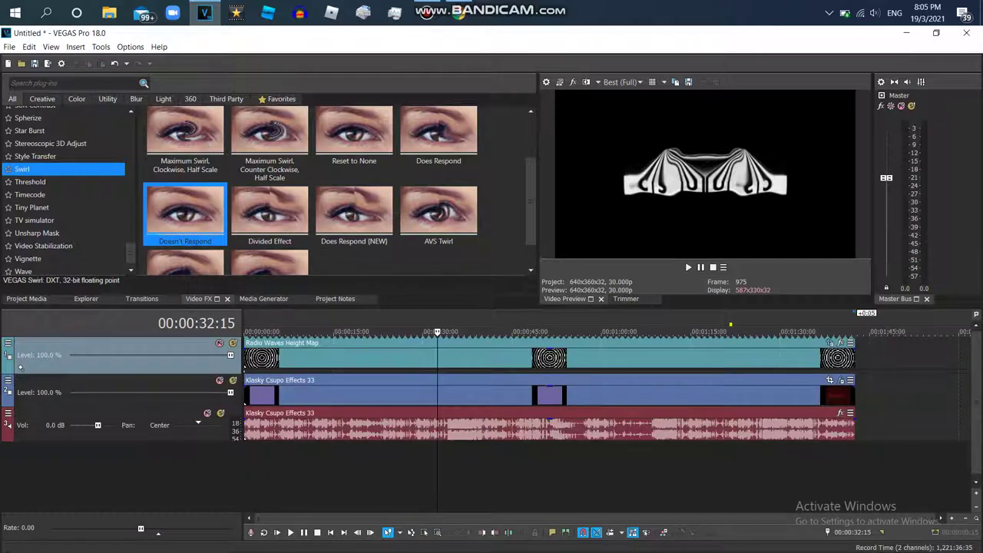
double_click(163, 211)
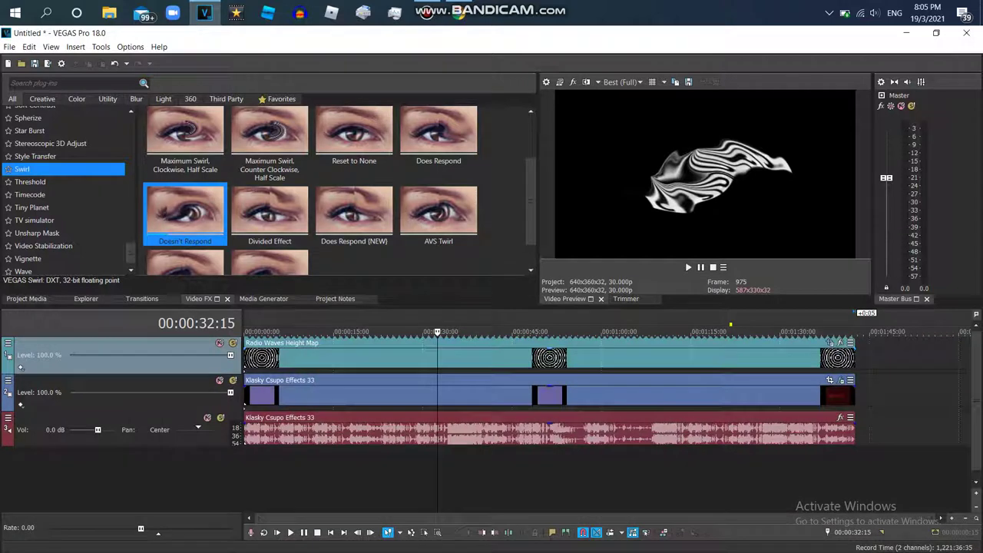
left_click(950, 349)
- Add the Swirl effect with the Does Respond preset to the Radio Waves Height Map event and close its settings
left_click(438, 134)
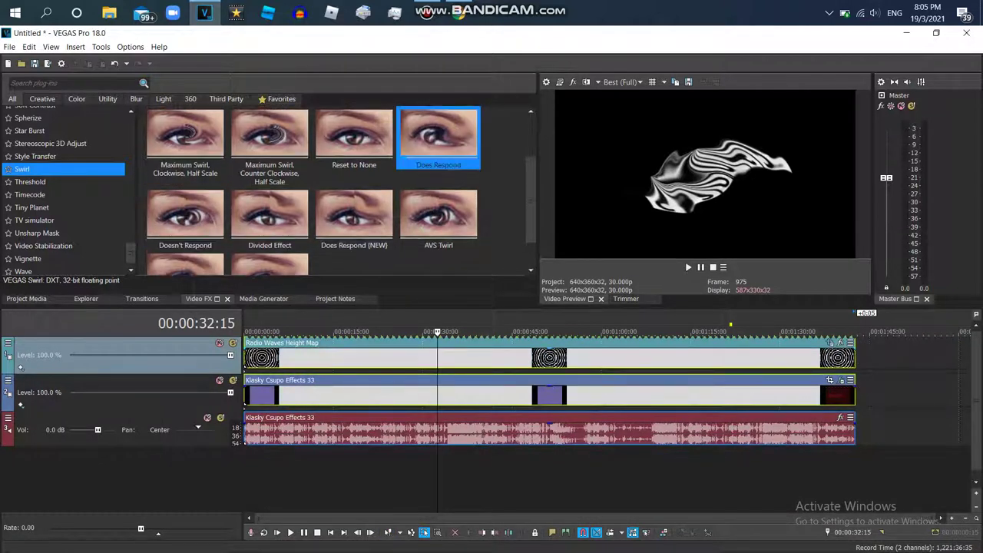
left_click_drag(438, 134, 438, 357)
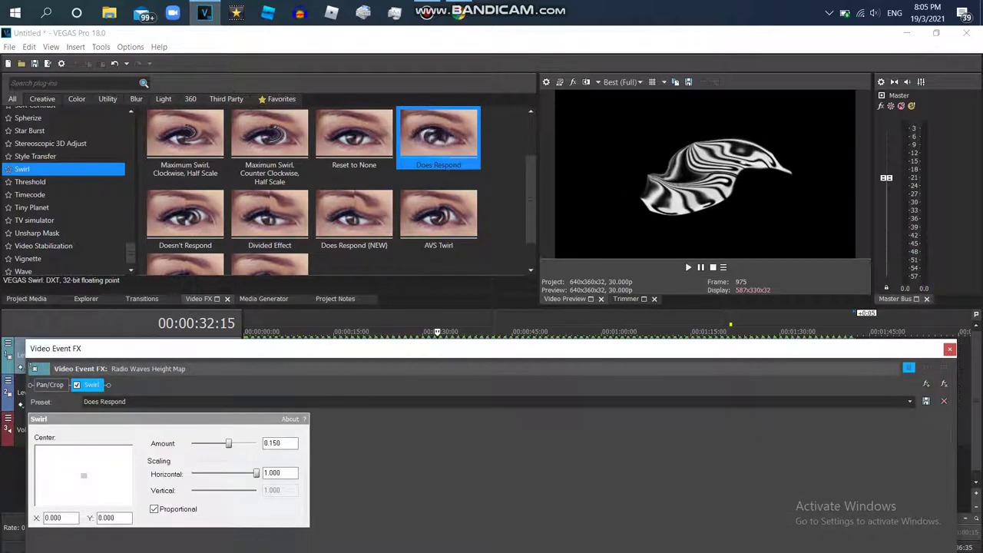
key("Escape")
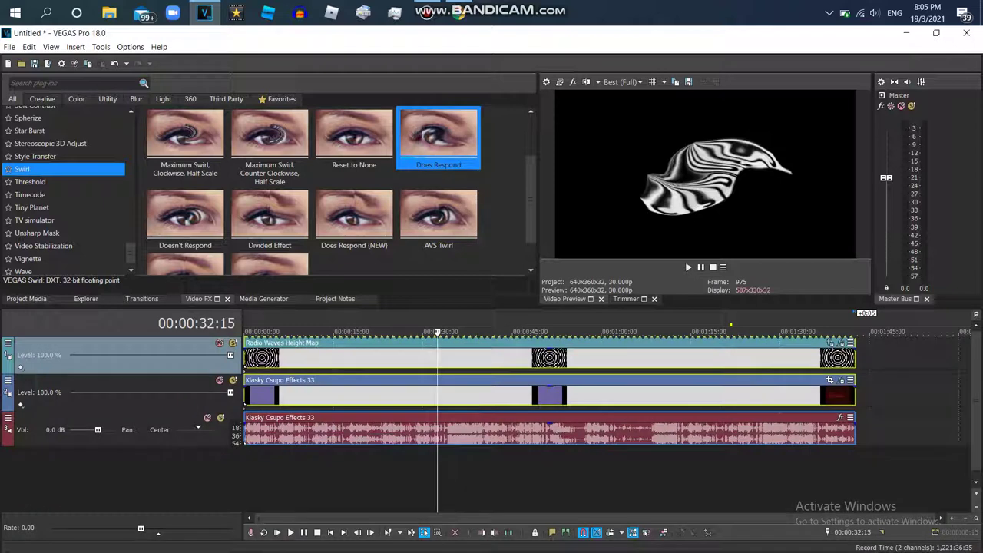
- Move the cursor to 00:00:33:08, add a second Swirl with the Does Respond preset to track 2, and preview playback
left_click(909, 332)
left_click(442, 332)
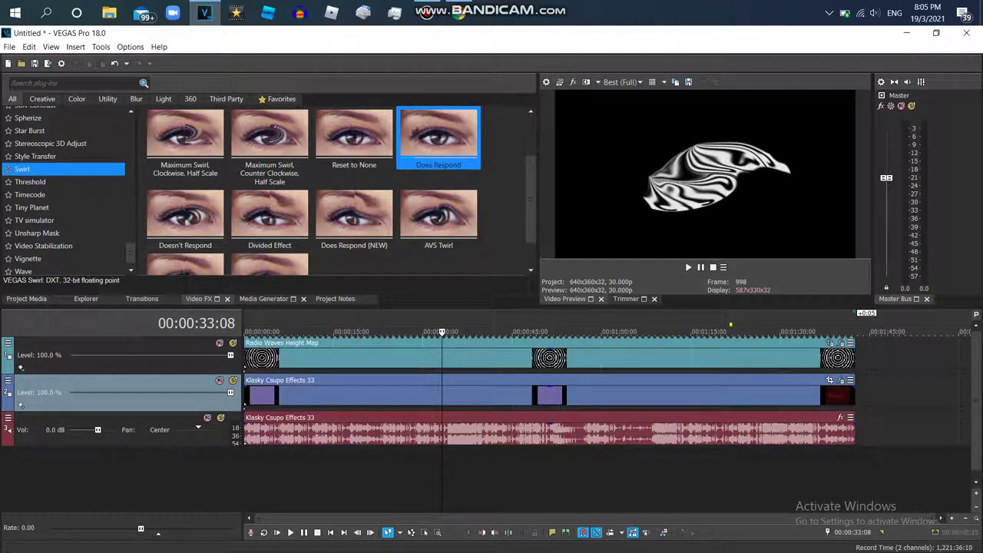
double_click(430, 136)
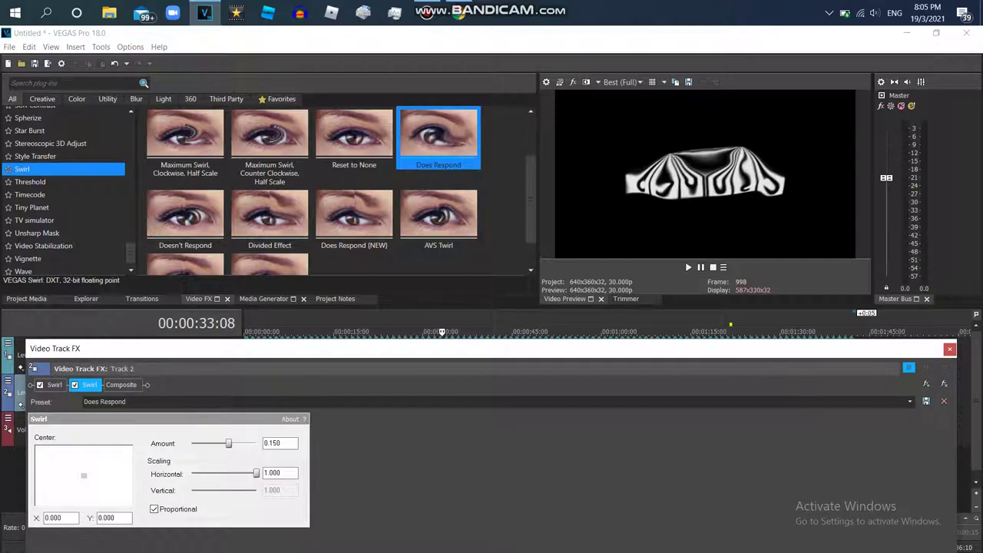
key("space")
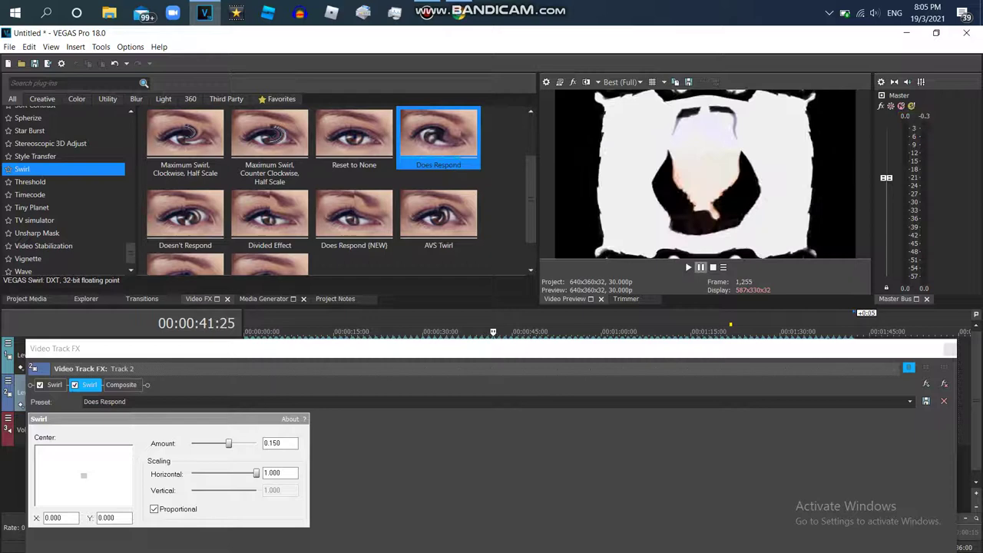
- Bring up the Mirror presets and duplicate the Radio Waves Height Map track
scroll(66, 192, "up", 15)
left_click(24, 228)
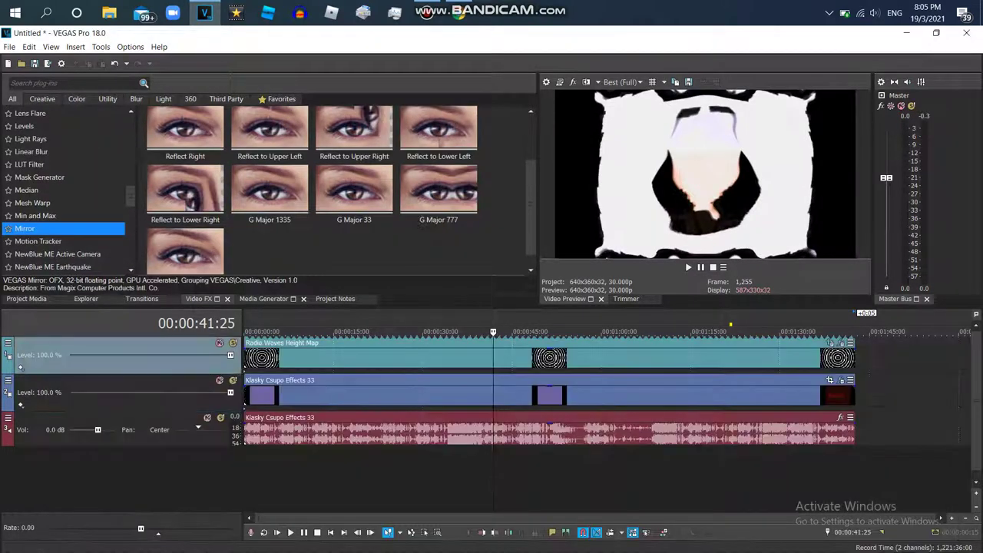
right_click(833, 344)
left_click(866, 228)
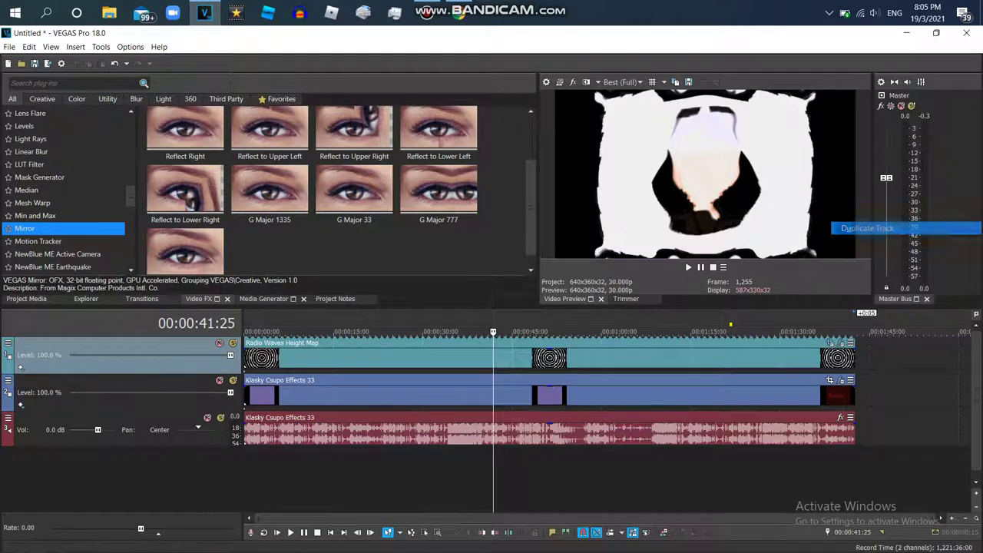
key("space")
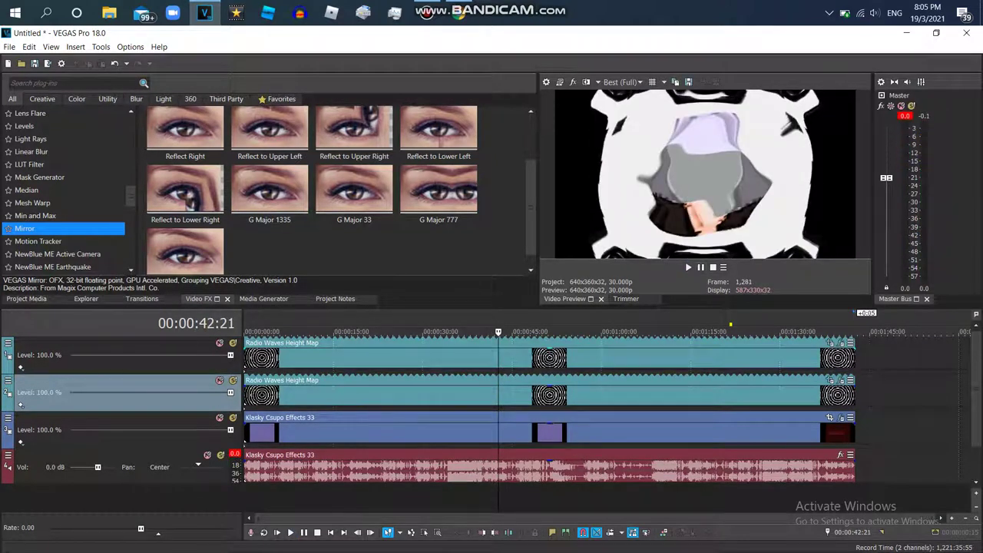
- Add the Mirror effect with the Reflect Top preset to track 3 and to a Radio Waves Height Map event
scroll(354, 192, "up", 2)
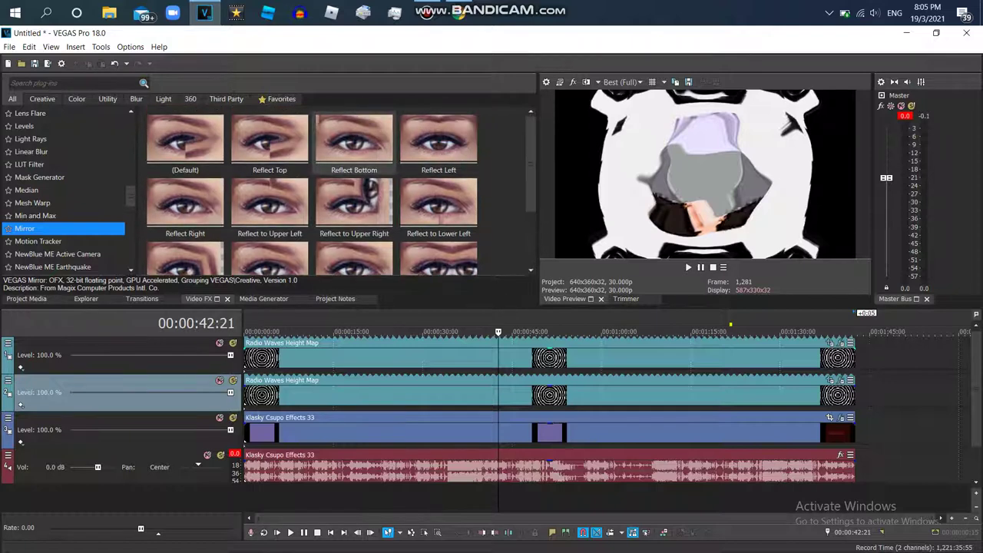
left_click(269, 142)
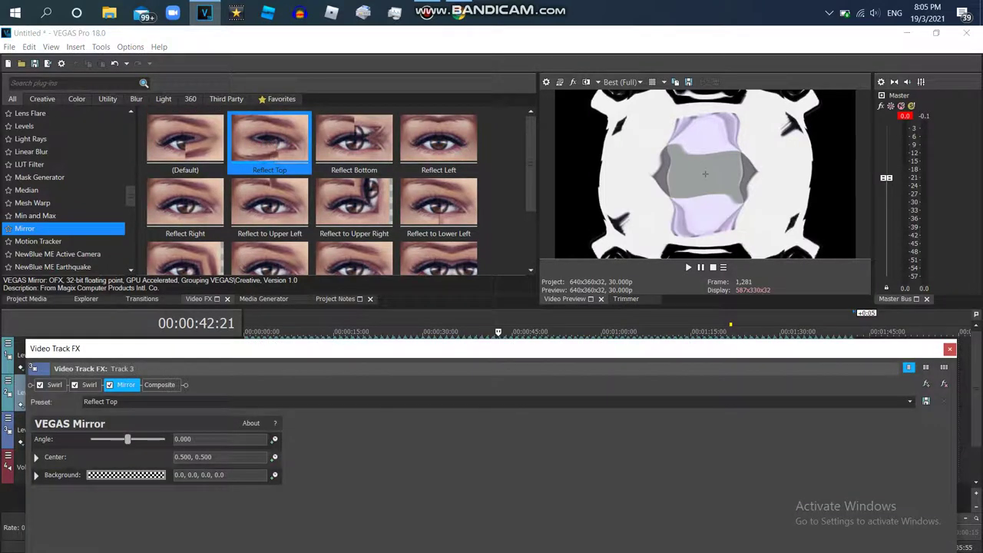
left_click(951, 349)
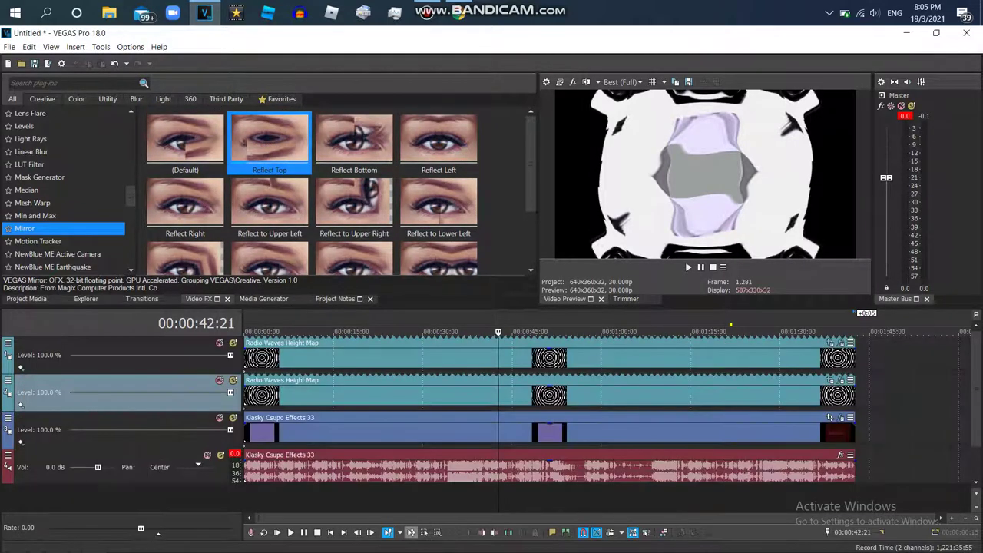
left_click(859, 390)
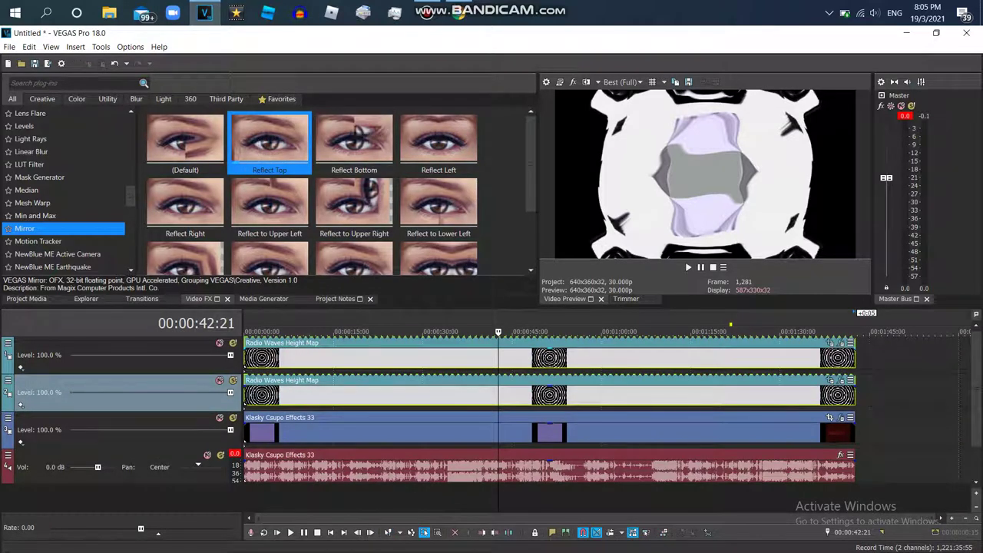
double_click(269, 143)
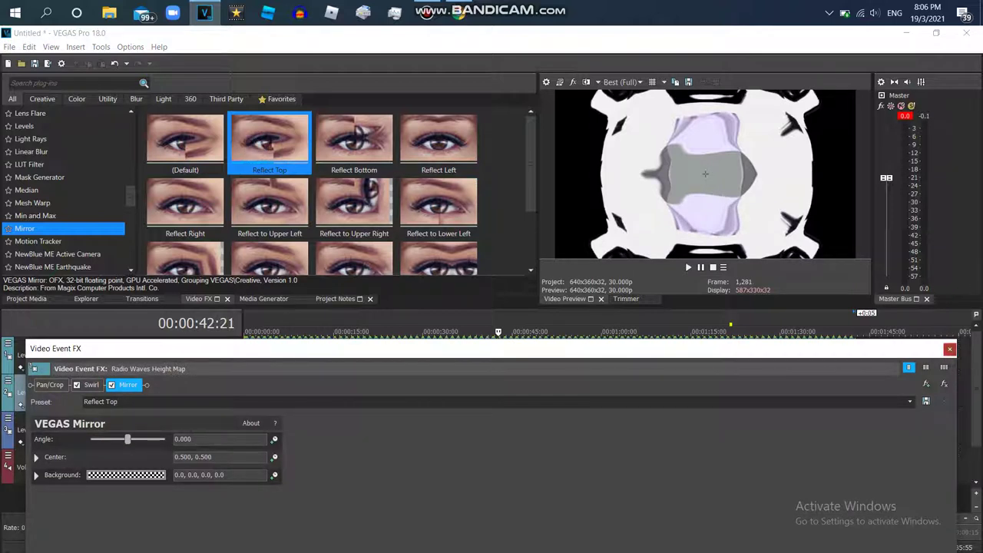
- Add the Invert effect with the (Default) preset to track 3 and close its settings
scroll(62, 231, "up", 5)
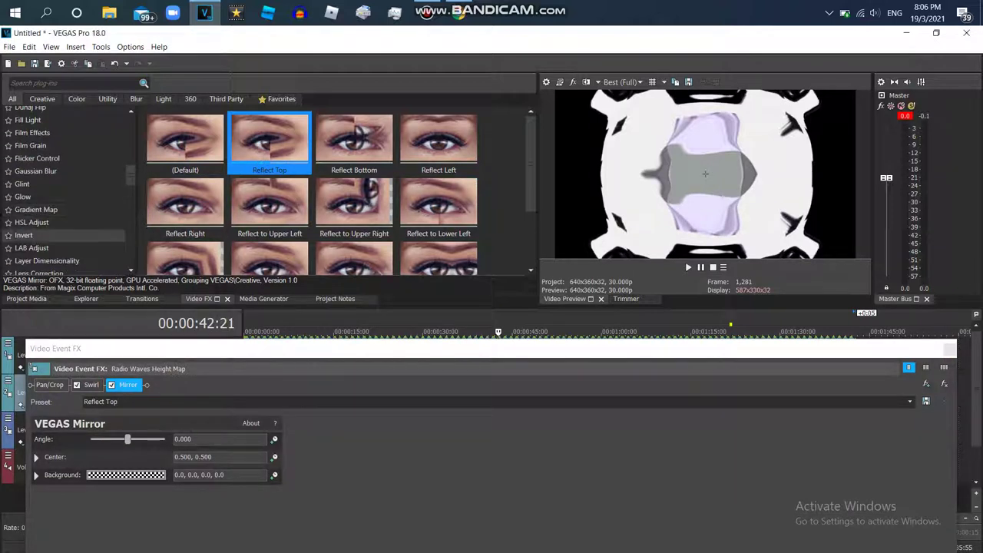
left_click(24, 235)
key("Escape")
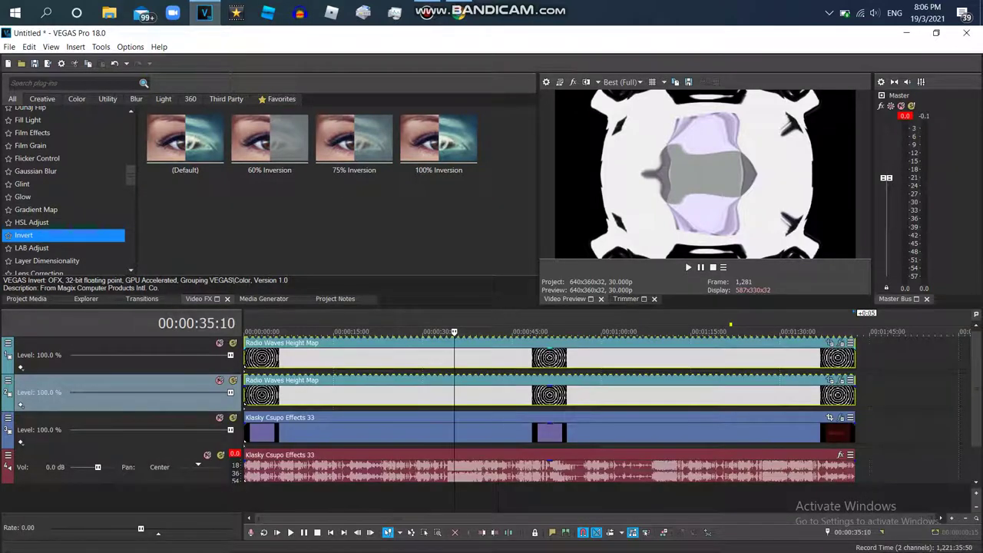
left_click(455, 332)
left_click(880, 358)
left_click(432, 332)
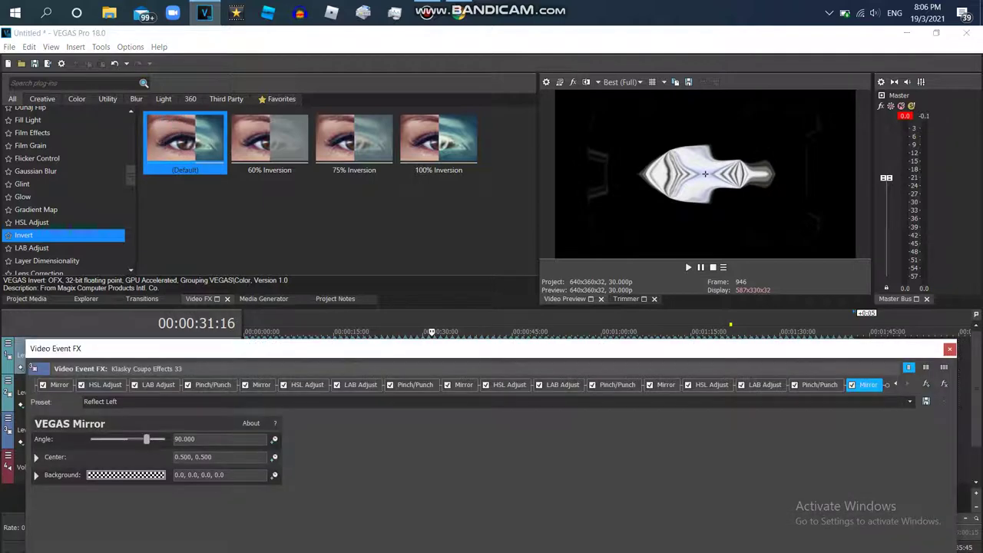
key("Escape")
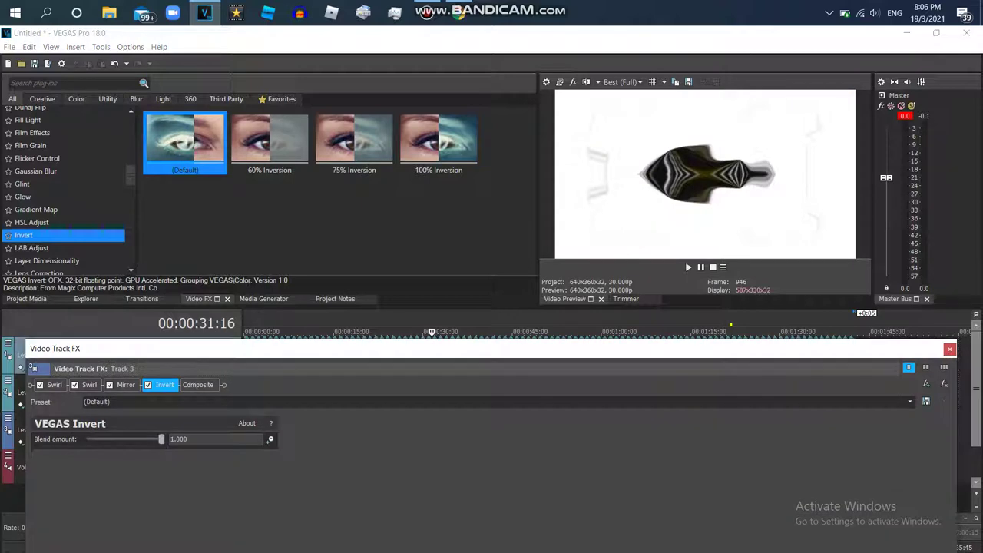
key("Escape")
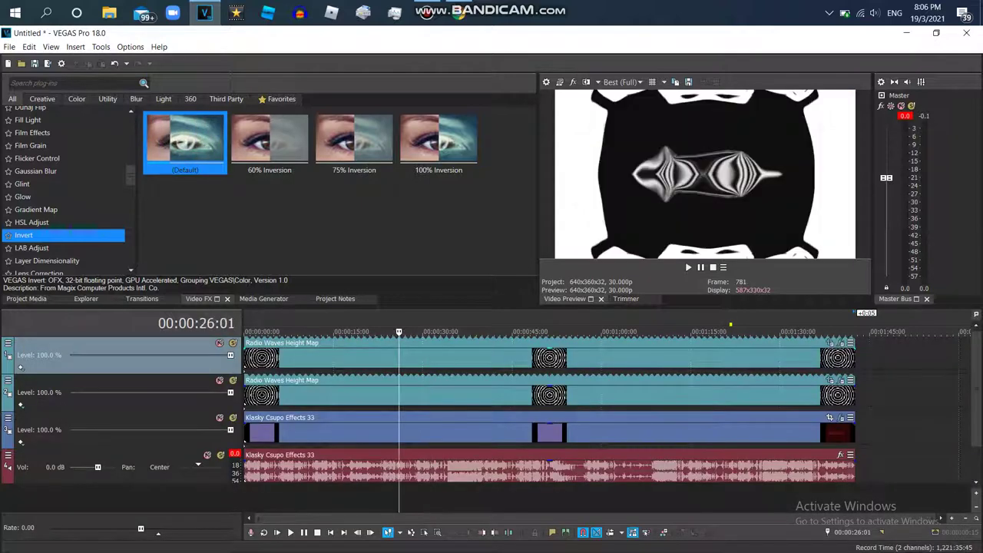
- Make a time selection spanning the full length of the events and play the project briefly from its start
key("ctrl+a")
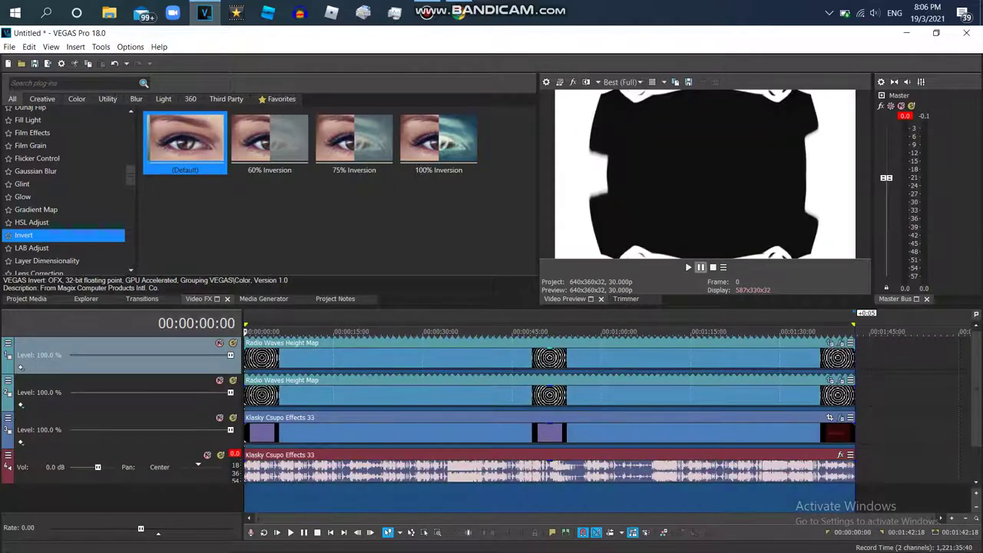
key("space")
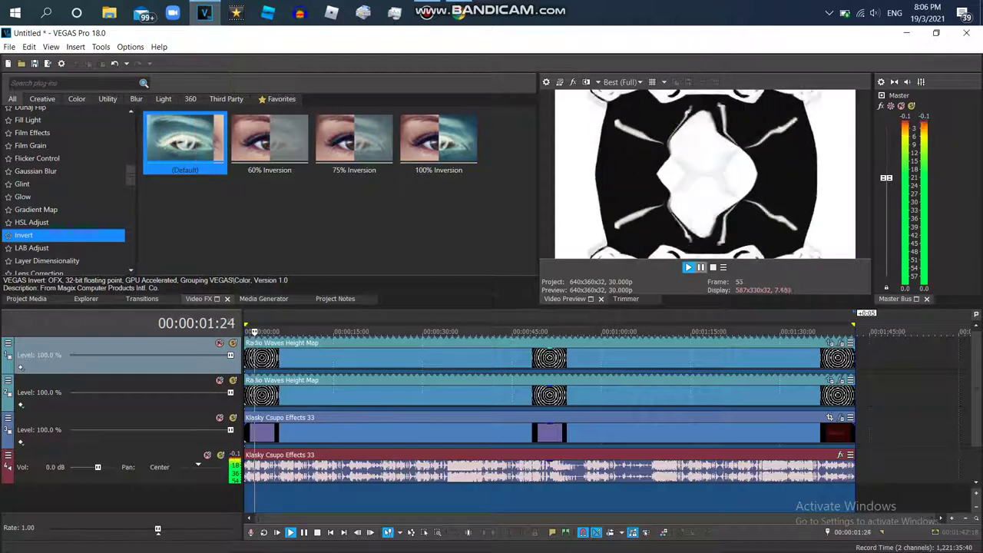
key("Return")
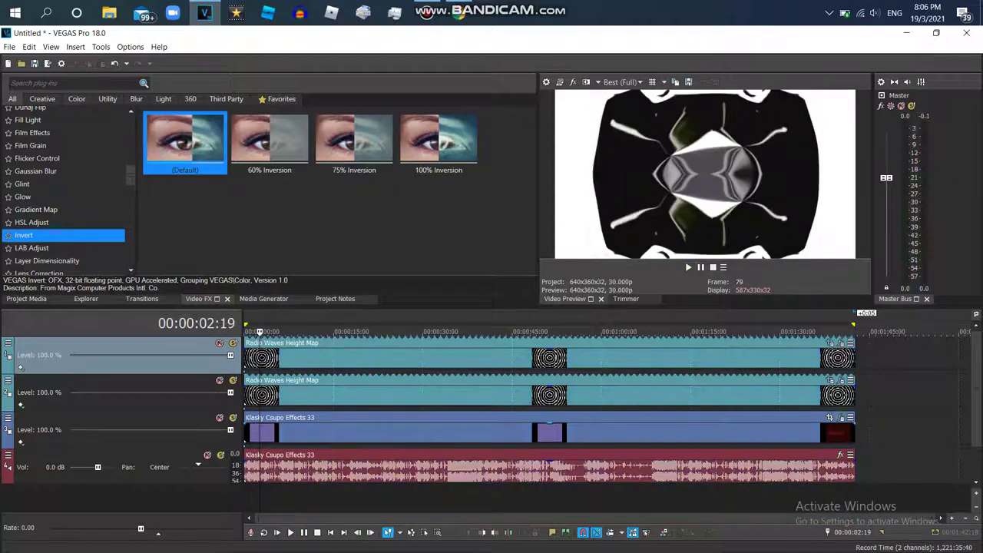
- Examine the HSL Adjust settings in the Klasky Csupo Effects 33 event's effect chain and close the window
left_click(830, 417)
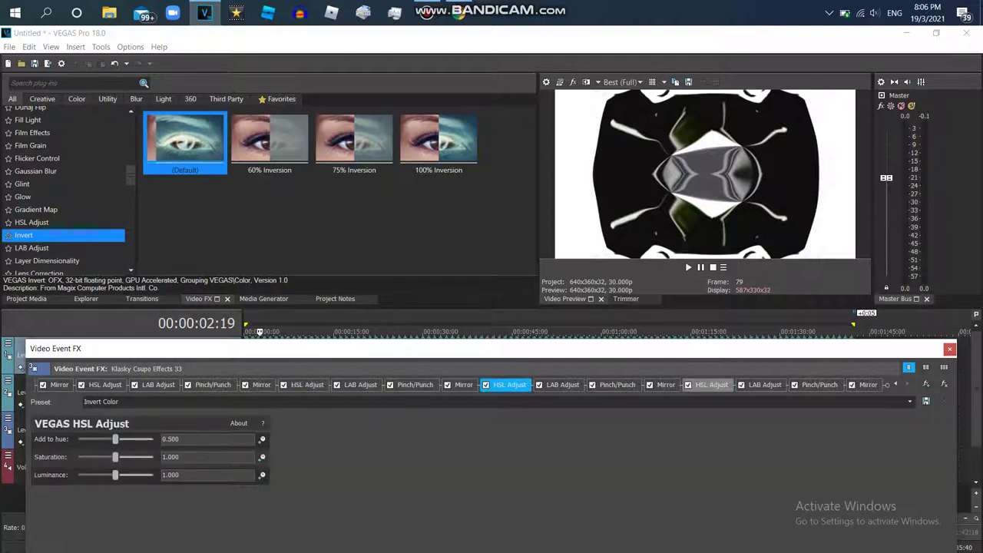
left_click(711, 384)
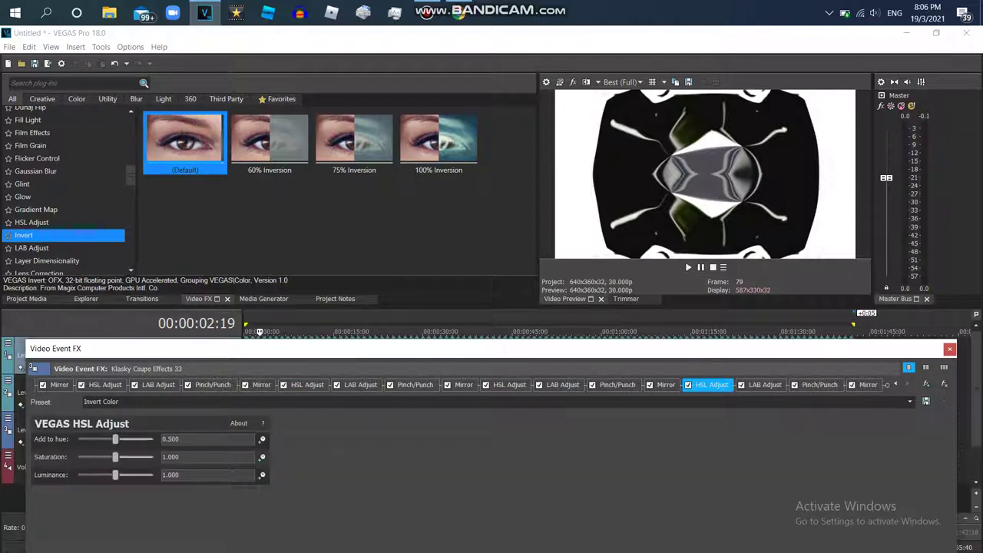
key("alt+F4")
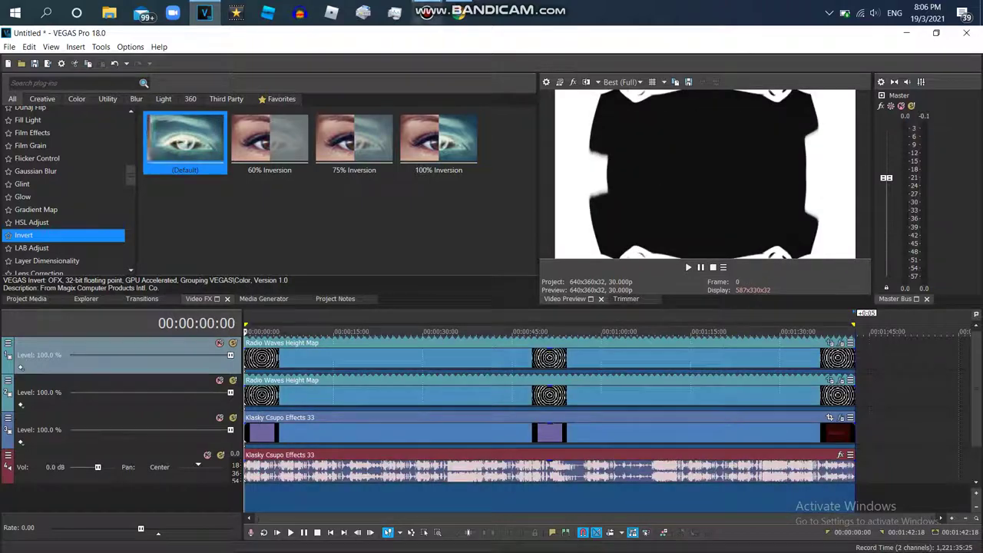
- Switch to Chrome, play the Klasky Csupo In G-Major 470 YouTube video as a reference, and return to VEGAS Pro
key("alt+Tab")
scroll(347, 294, "up", 10)
left_click(346, 294)
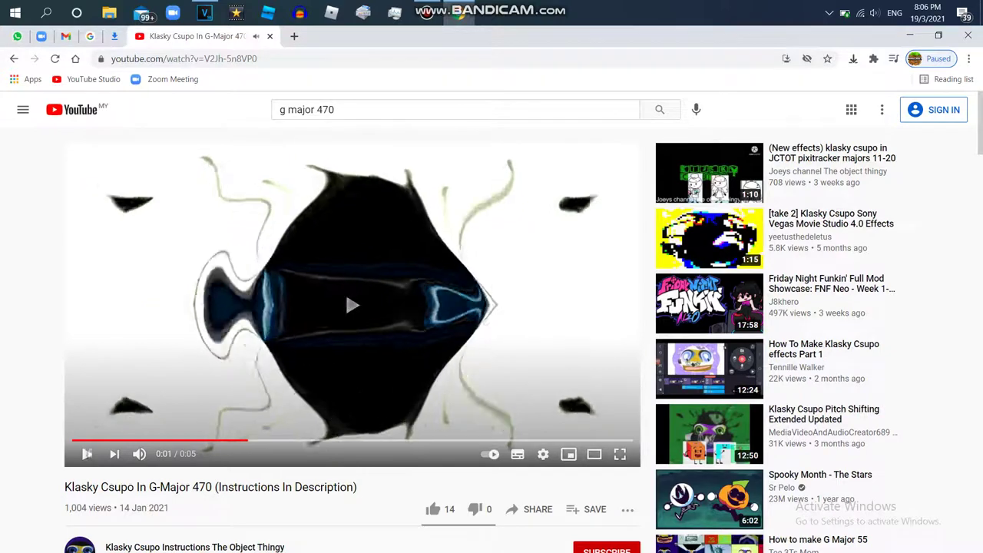
key("space")
key("alt+Tab")
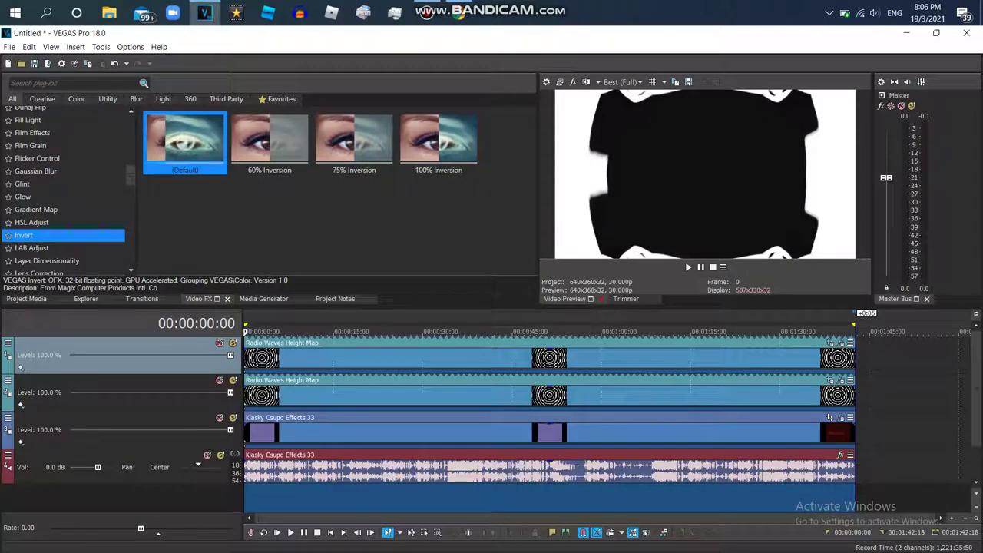
- Add HSL Adjust with the Invert Color preset and Invert with the (Default) preset to track 3, and play the result briefly
right_click(7, 424)
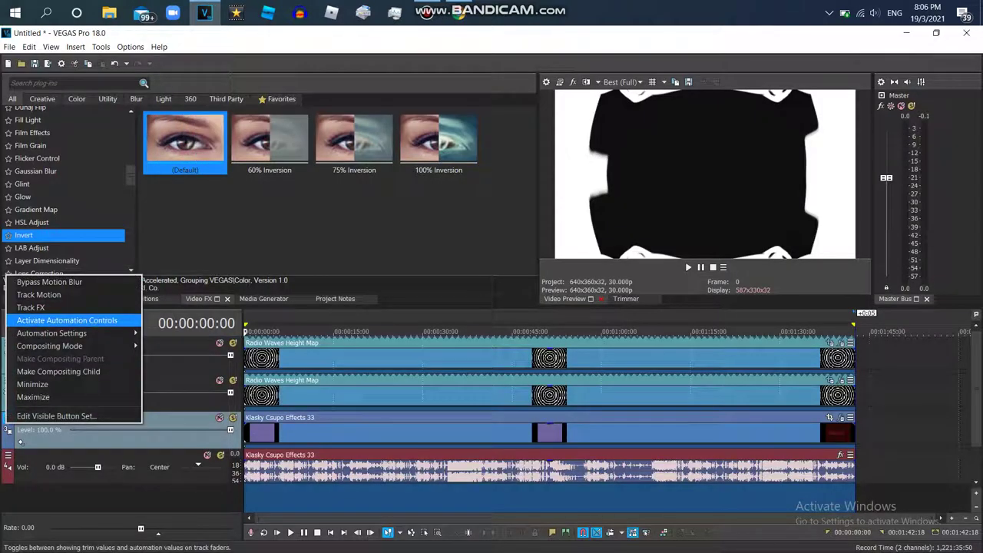
left_click(31, 307)
left_click(31, 222)
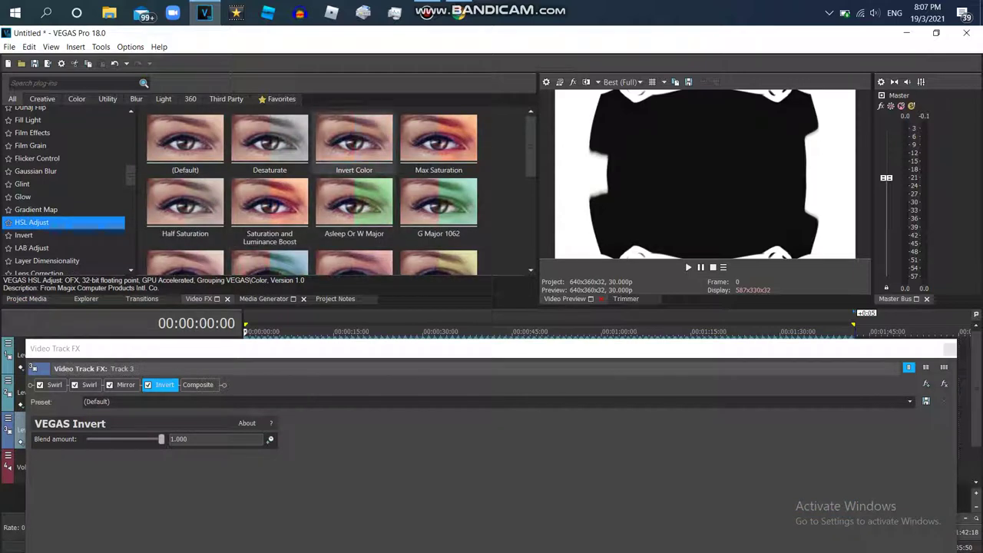
double_click(354, 138)
left_click(24, 235)
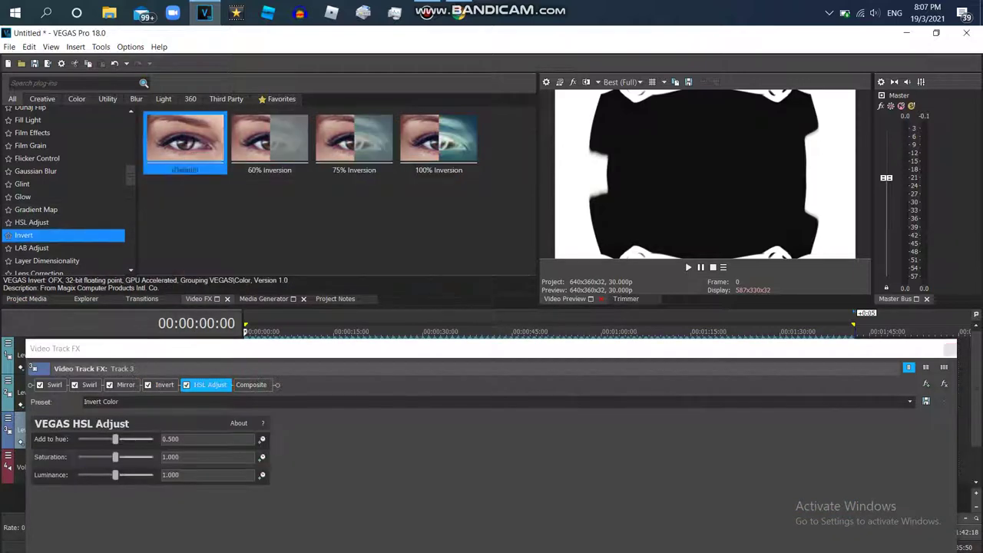
double_click(184, 140)
left_click(950, 349)
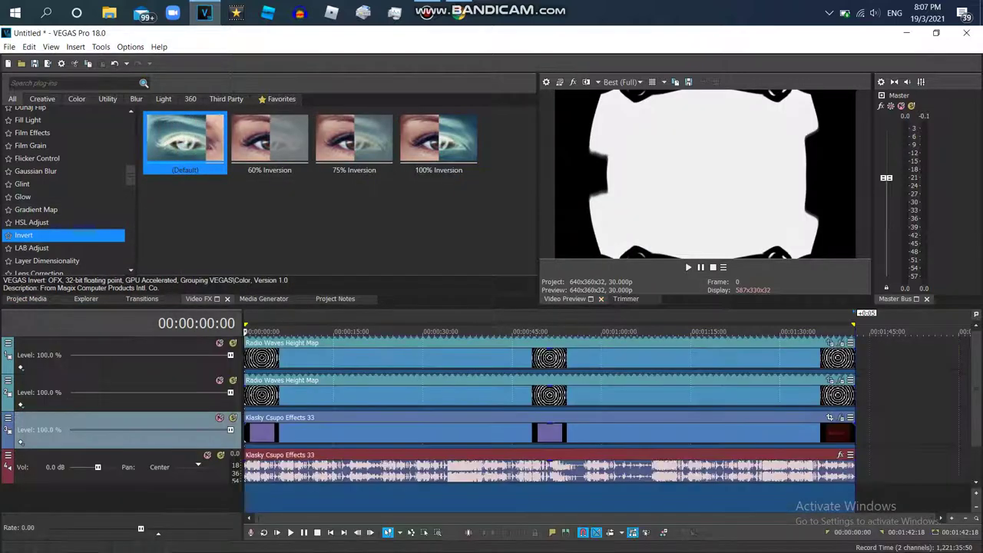
key("space")
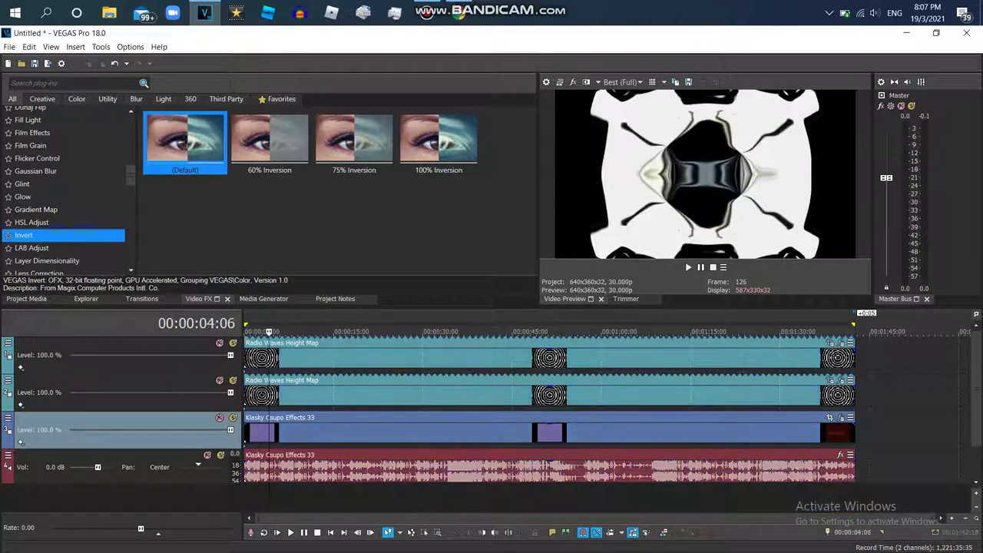
key("Delete")
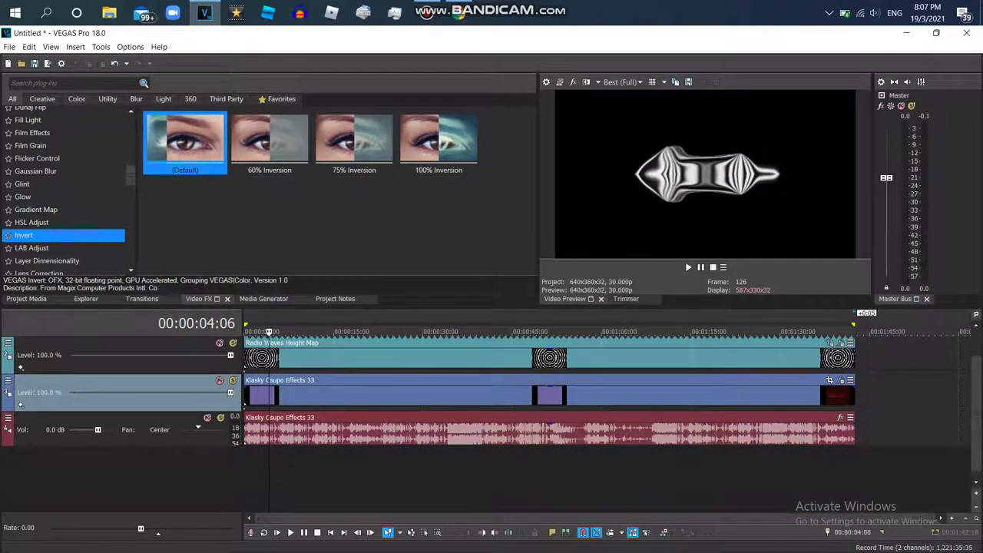
- Open the properties of the Klasky Csupo Effects 33 audio event on track 4 and minimize the Bandicam window
right_click(778, 431)
left_click(811, 545)
left_click(427, 12)
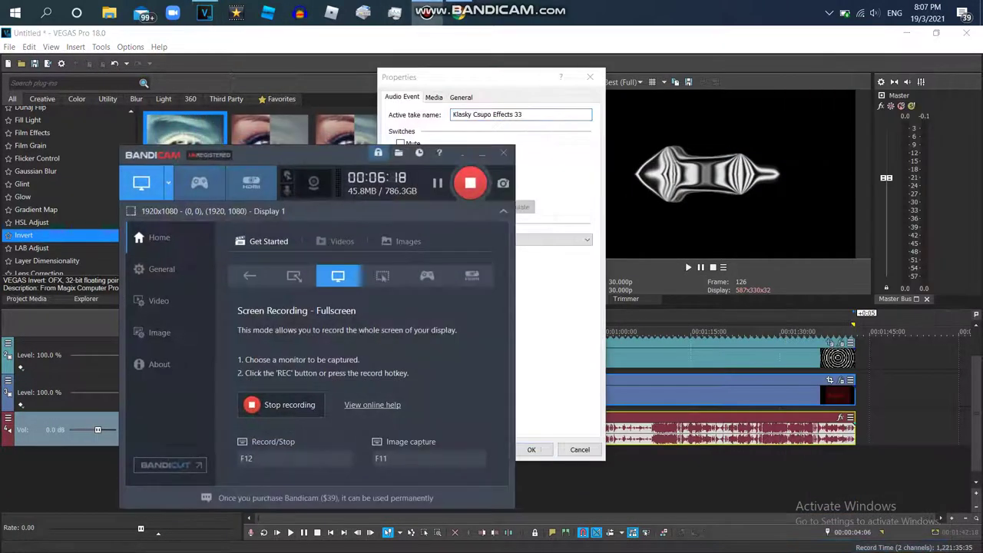
left_click(482, 153)
- Switch to Chrome, read the description of the Klasky Csupo In G-Major 470 video, and return to VEGAS Pro
left_click(459, 12)
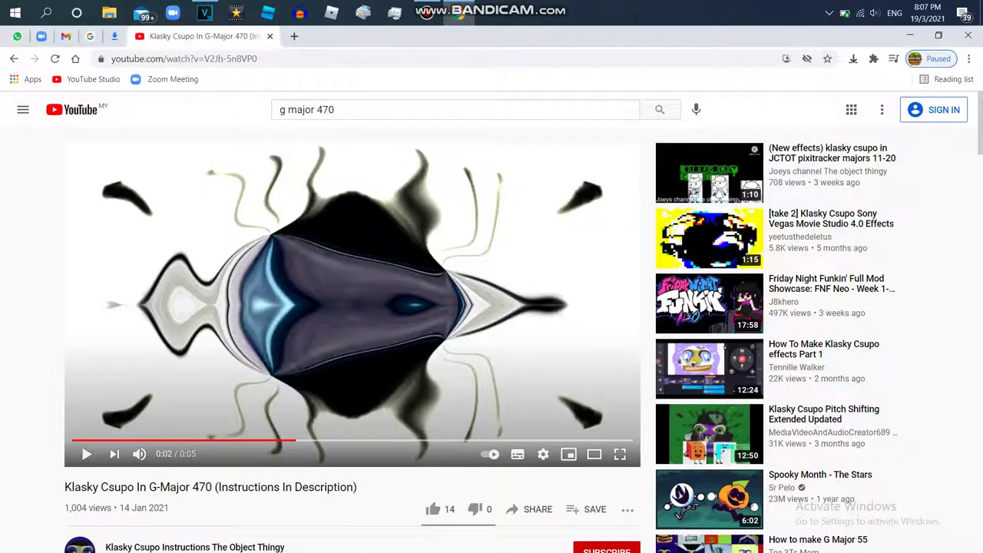
scroll(492, 322, "down", 5)
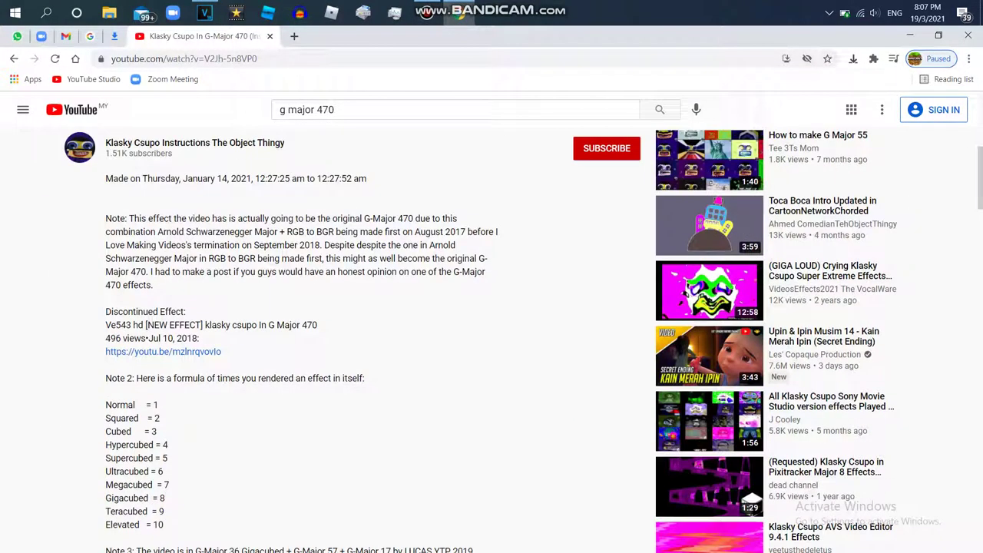
scroll(491, 338, "up", 2)
scroll(491, 338, "down", 9)
scroll(492, 338, "down", 13)
scroll(492, 338, "down", 4)
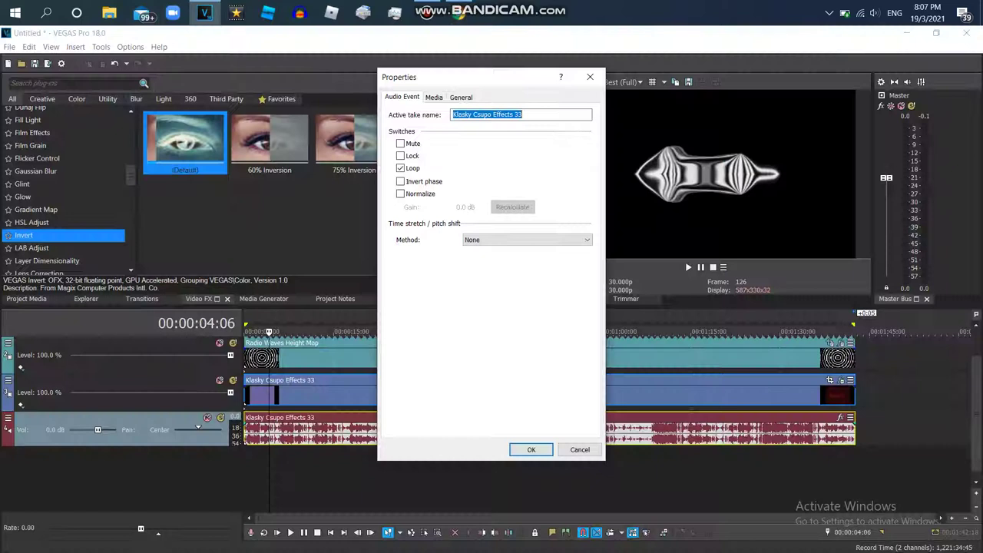
left_click(204, 13)
- Set the audio event's pitch shift method to Classic with A10. Solo instruments 1 and a pitch change of -9, and play it briefly
left_click(527, 240)
left_click(492, 255)
left_click(527, 258)
key("Down")
key("Down")
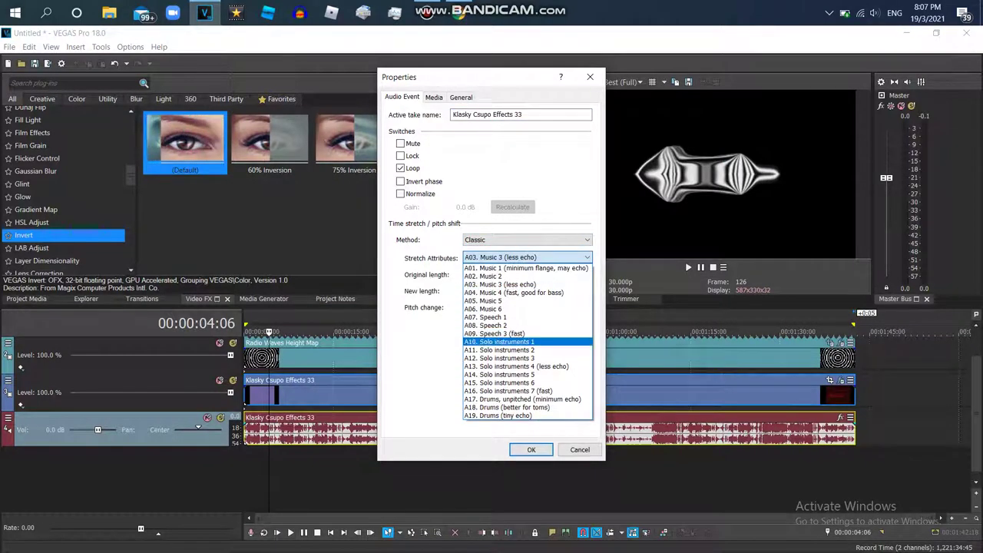
key("Return")
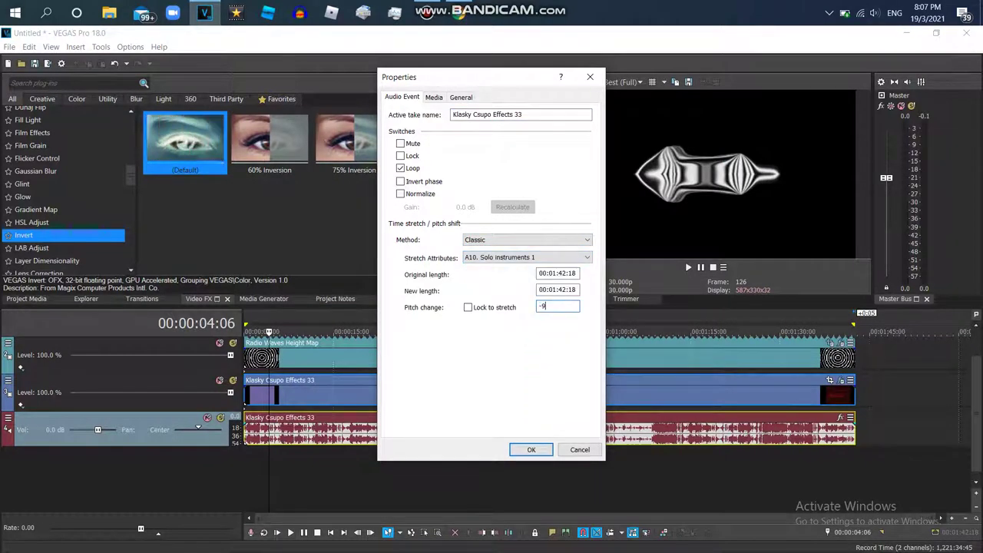
key("Return")
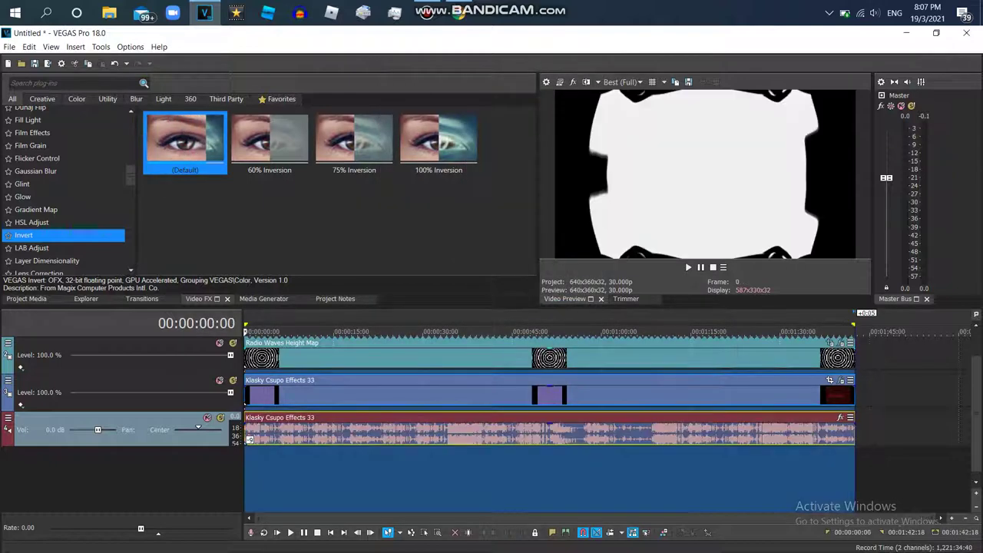
key("space")
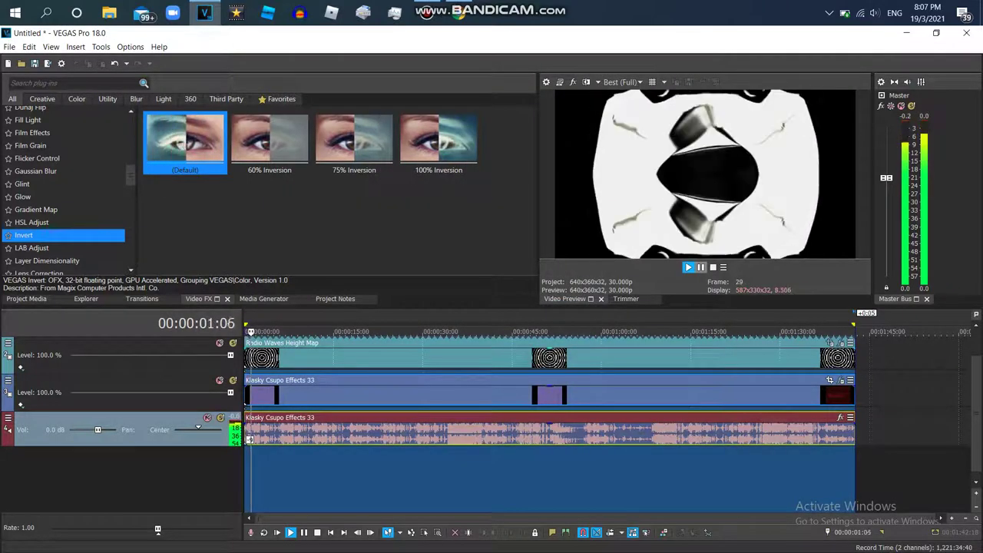
key("Return")
- Change the track 4 audio event's stretch attributes to A12. Solo instruments 3
key("Menu")
key("Up")
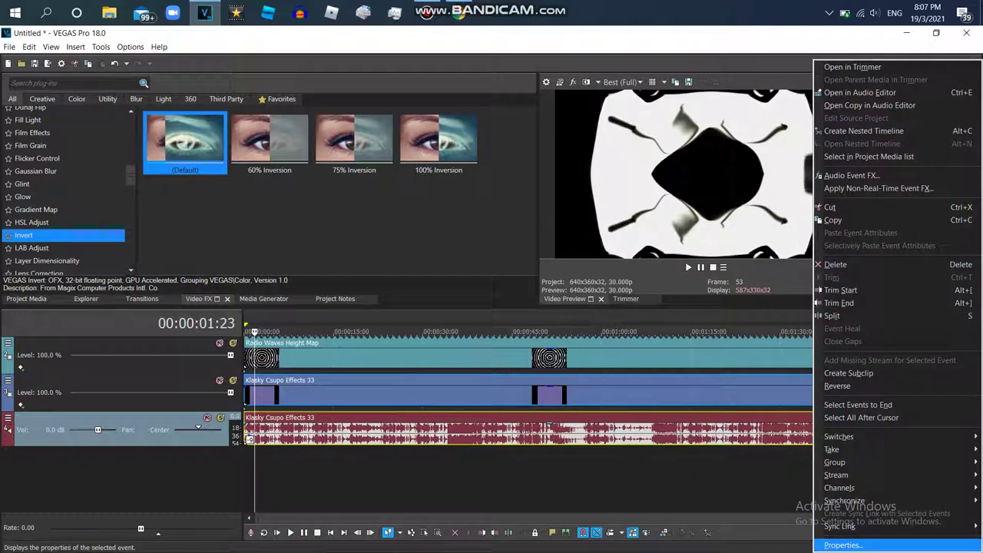
key("Return")
left_click(527, 258)
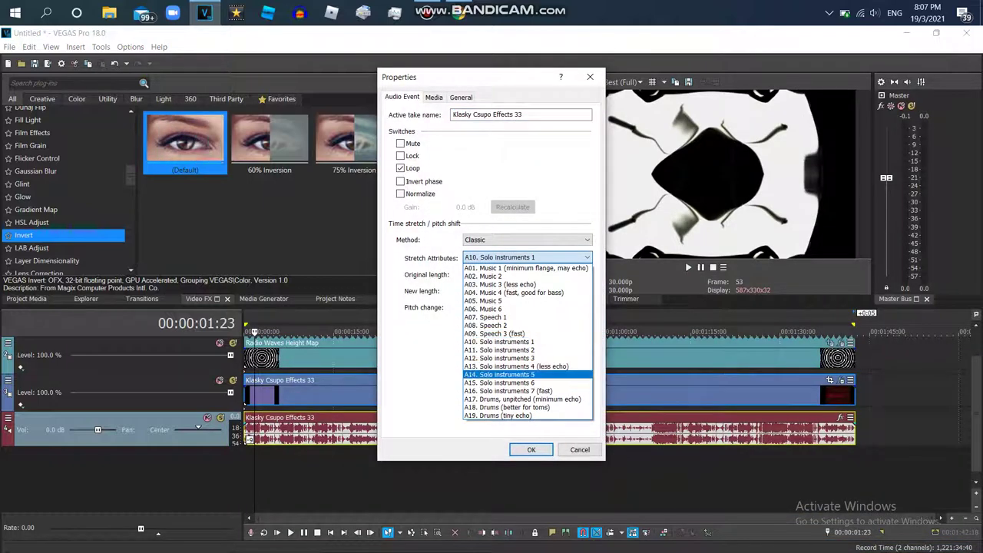
key("Return")
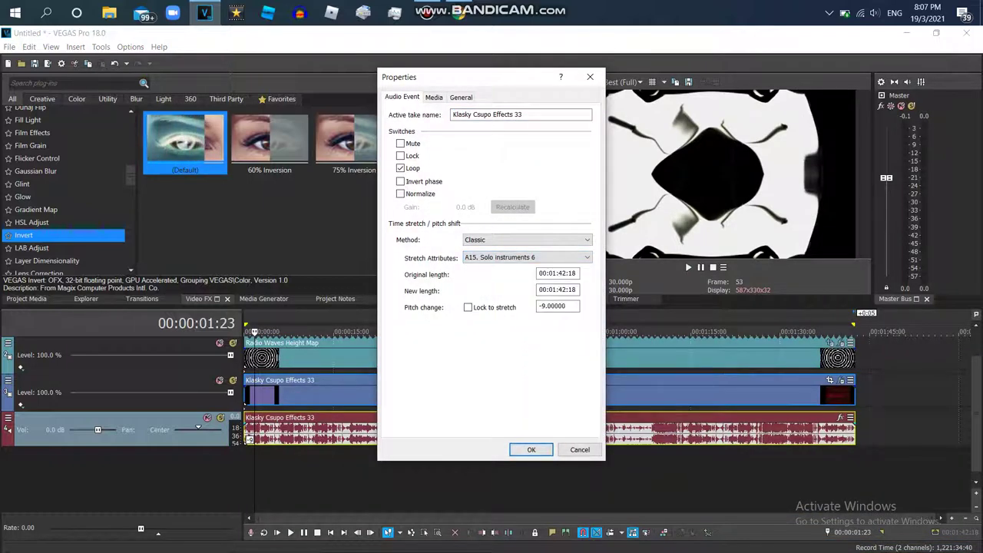
key("alt+Down")
key("Up")
key("Up")
key("Up")
key("Return")
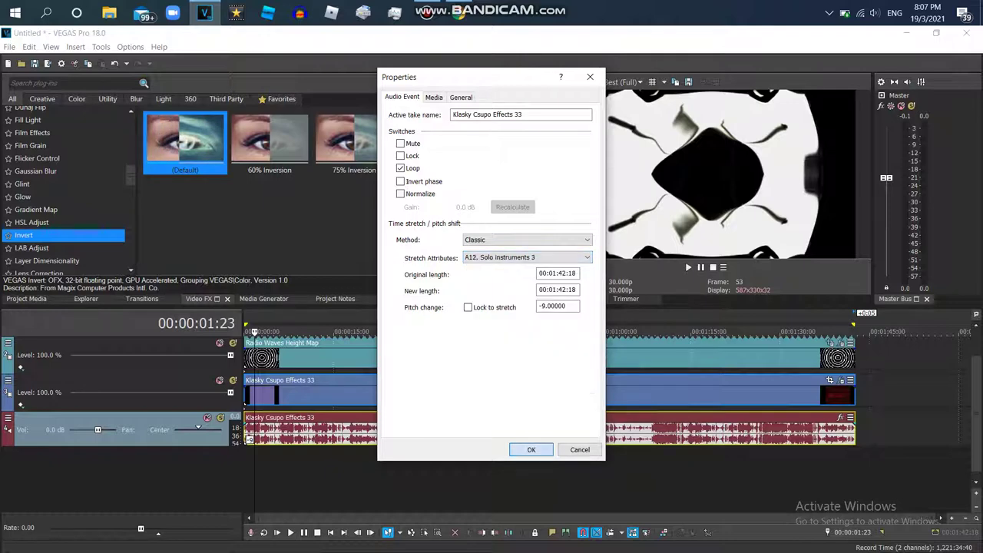
key("Return")
- Start playback, duplicate audio track 4, and set the pitch change of the copied event to -4
key("space")
key("shift+F10")
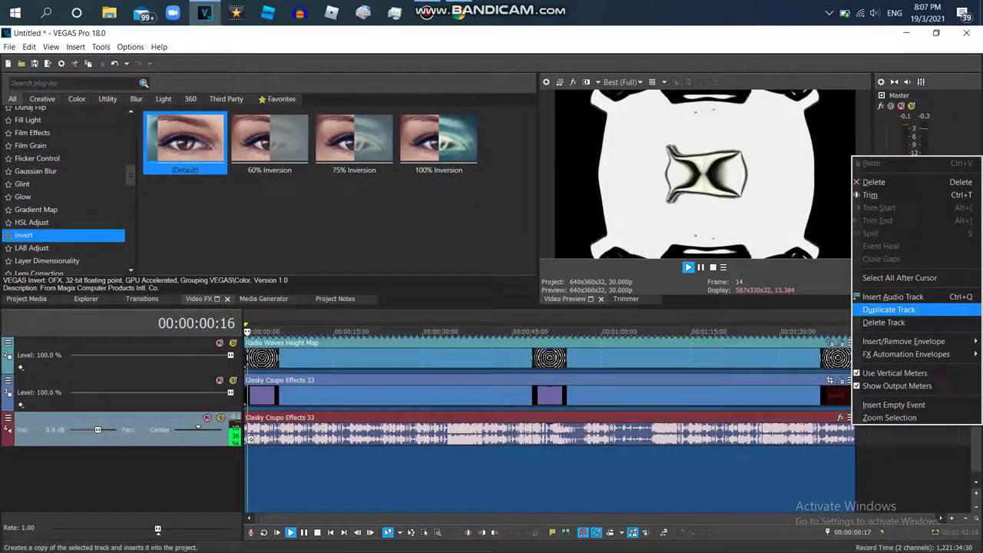
key("Return")
key("shift+F10")
key("Up")
left_click(557, 513)
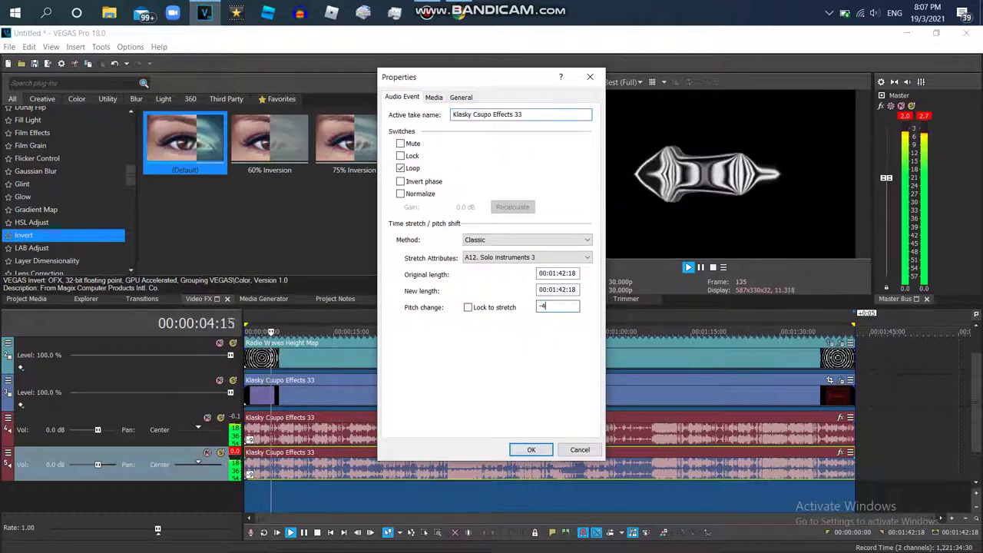
key("Return")
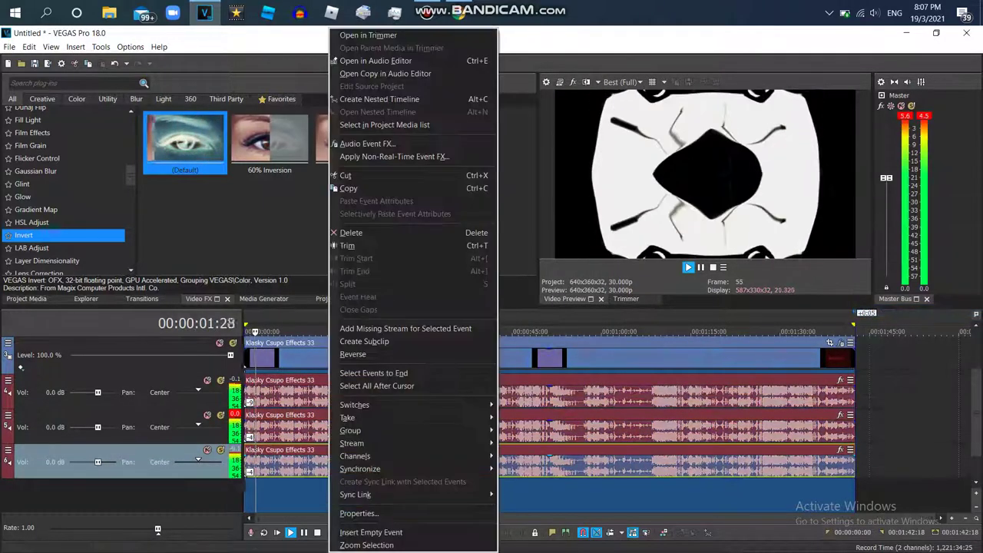
- Set the pitch change of the Klasky Csupo Effects 33 audio event on track 6 to 5
key("alt+Tab")
key("alt+Tab")
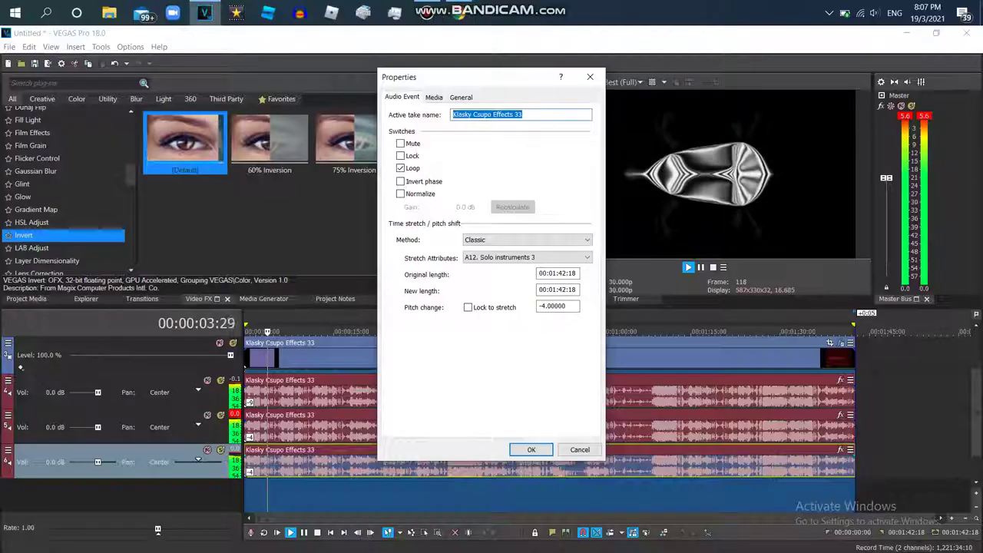
double_click(558, 307)
type("5")
left_click(531, 449)
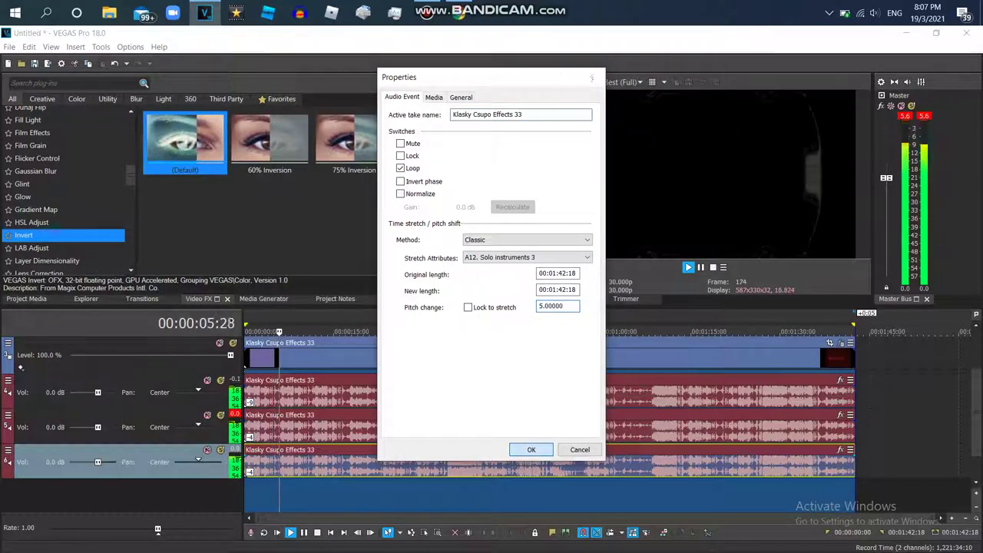
- Duplicate audio track 6 with a pitch change of 16 on the copied event, and display the project media
right_click(854, 326)
left_click(884, 356)
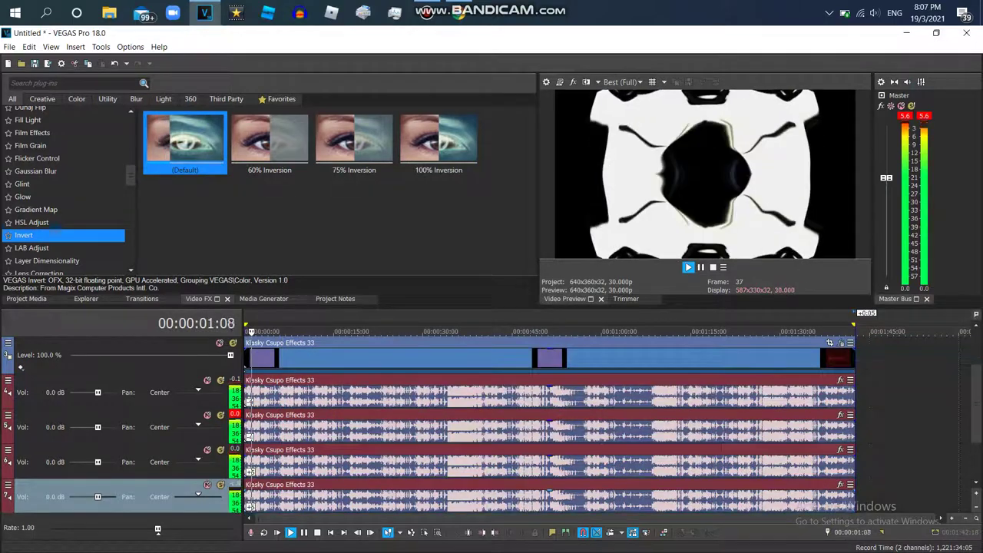
right_click(368, 498)
left_click(396, 513)
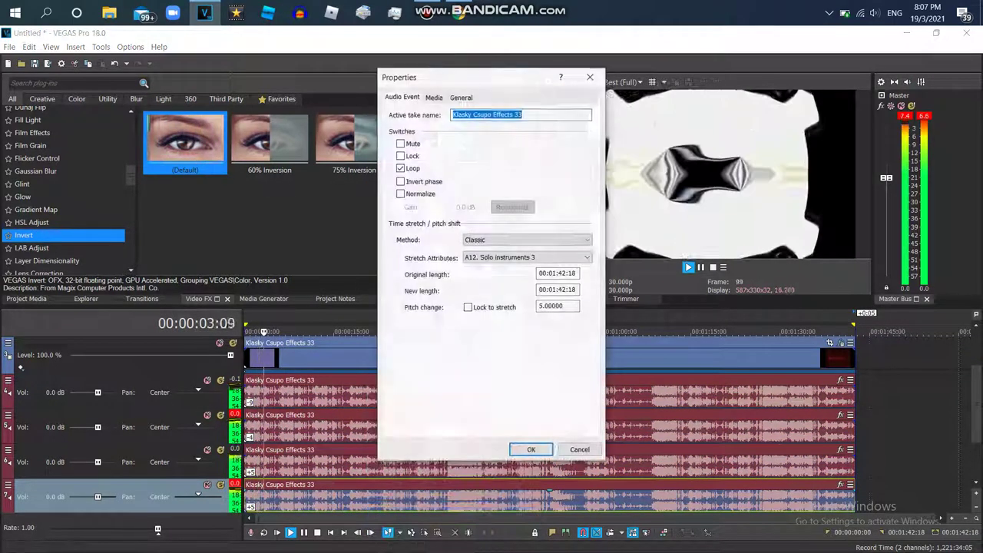
double_click(558, 306)
type("16")
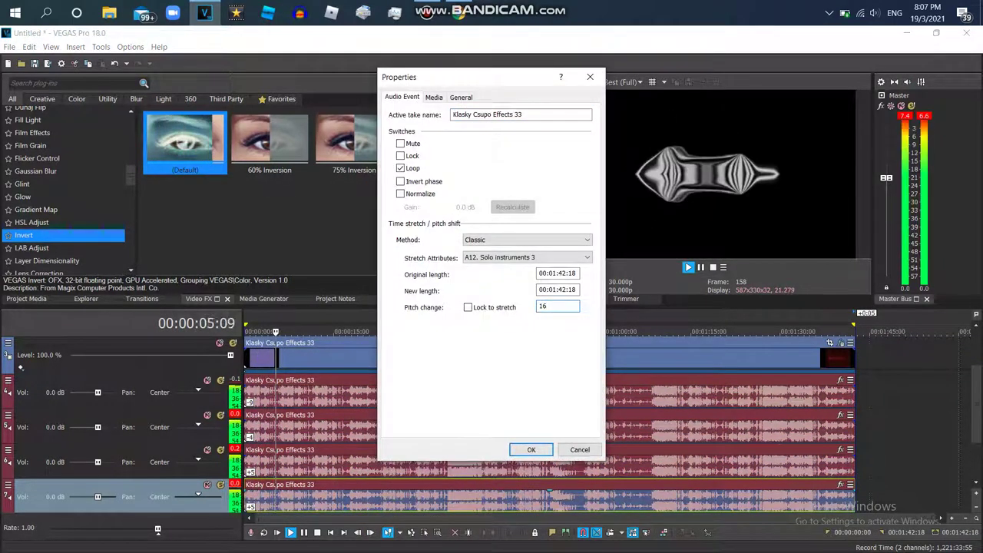
key("Return")
key("alt+1")
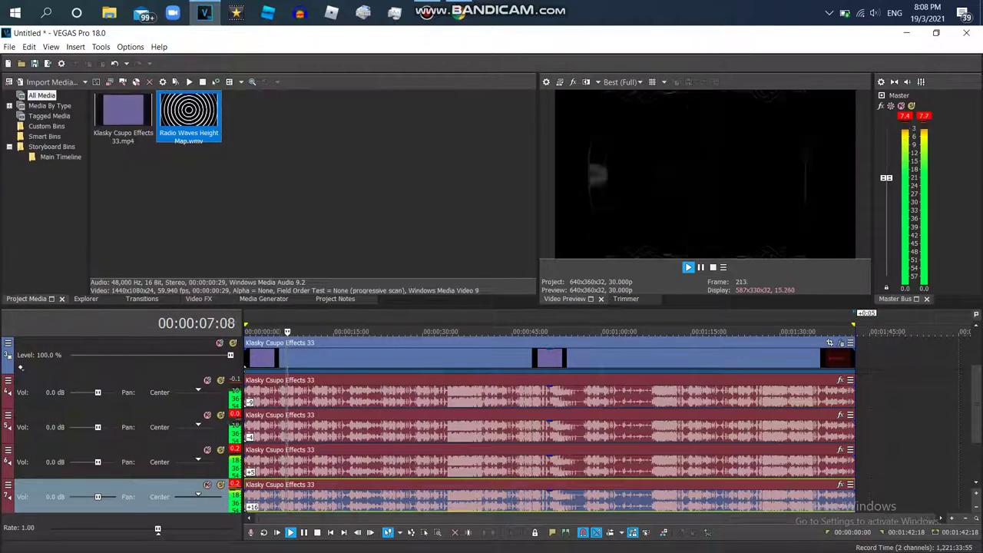